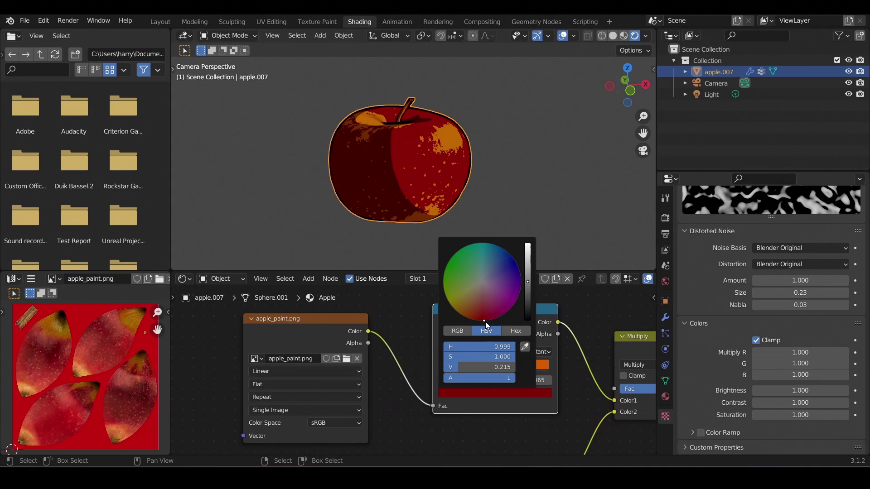
In the finished toon render, shift the apple colour's hue and reduce Distorted Noise size to 0.12.
drag(480, 347, 487, 347)
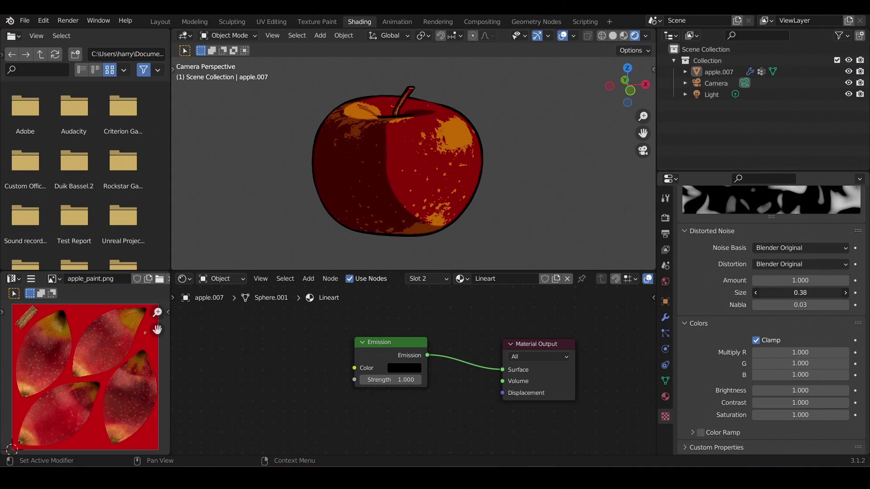
mouse_move(815, 293)
mouse_down()
mouse_move(800, 293)
mouse_move(820, 293)
mouse_up()
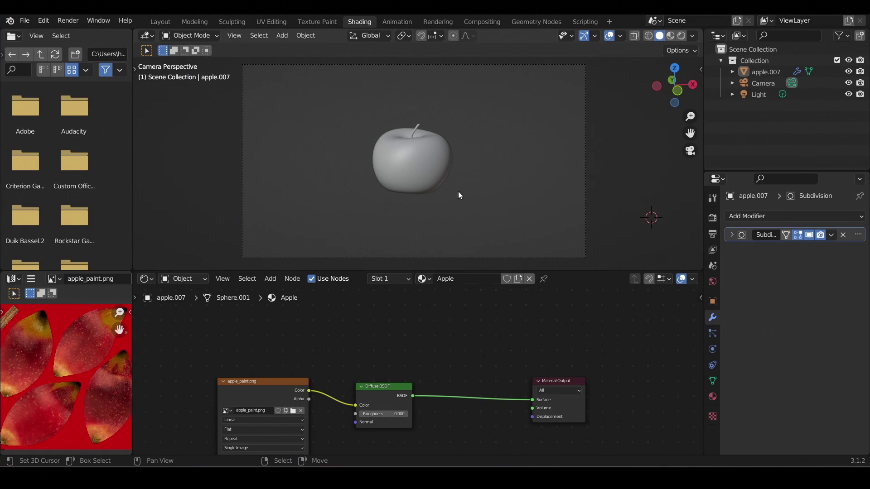
Orbit and zoom around the scene to inspect the apple, camera frustum and light.
alt+drag(481, 195, 514, 194)
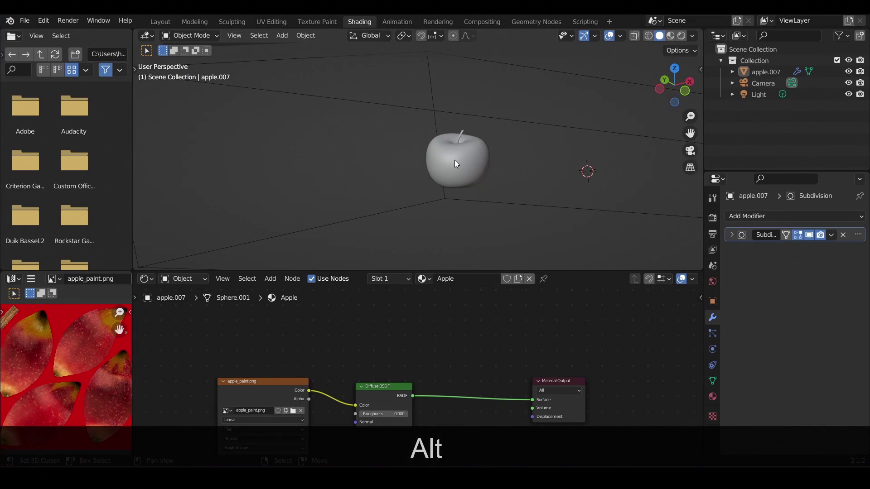
click(455, 160)
alt+drag(401, 143, 539, 184)
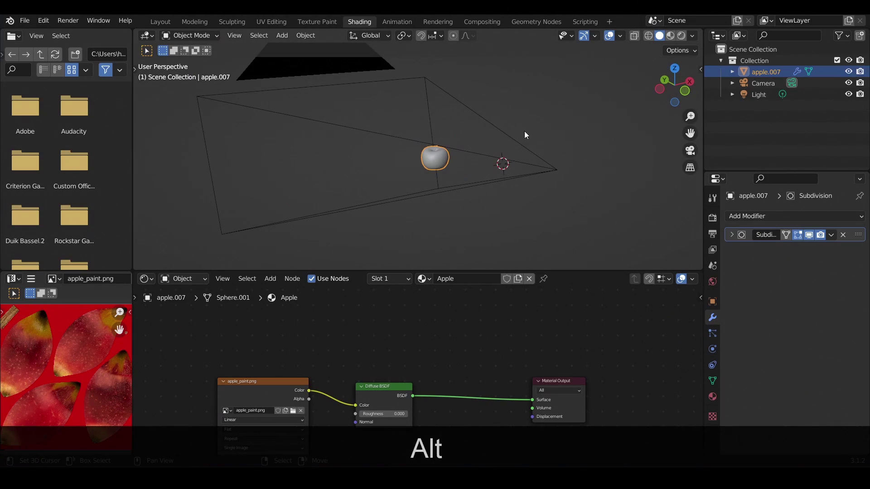
mouse_move(524, 135)
alt+mouse_down()
mouse_move(464, 165)
mouse_move(491, 113)
mouse_move(536, 132)
alt+mouse_up()
click(529, 114)
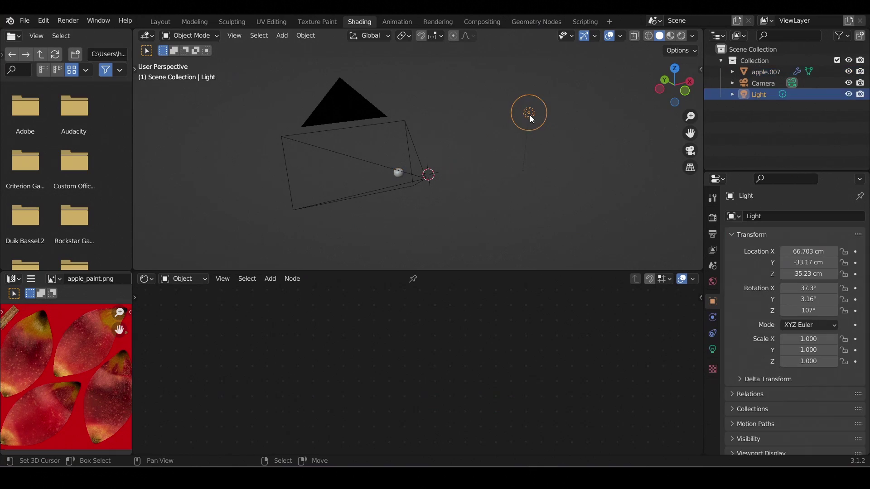
alt+drag(424, 156, 376, 190)
Return to the active camera, select the apple, and show it in Rendered shading with Eevee settings.
click(234, 35)
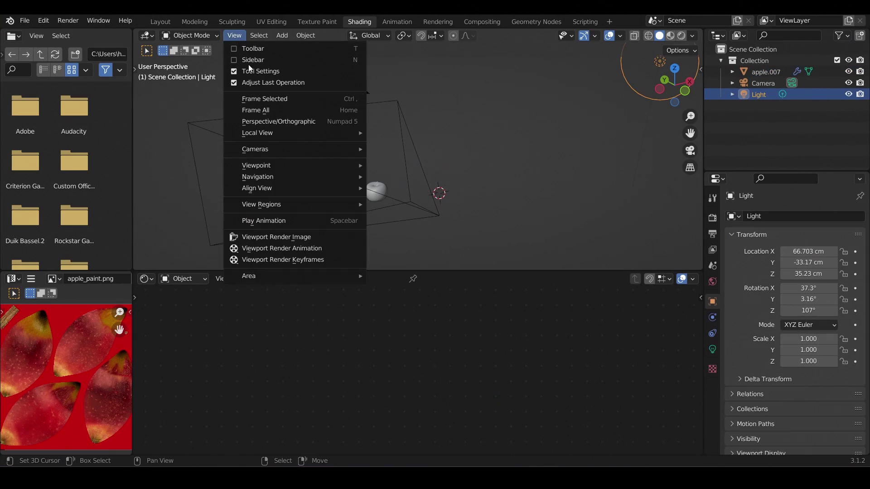
mouse_move(267, 149)
click(399, 161)
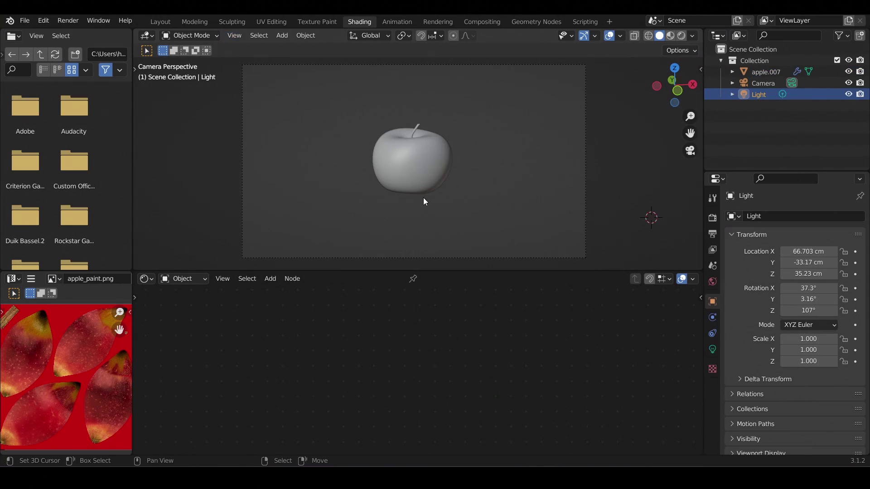
click(413, 160)
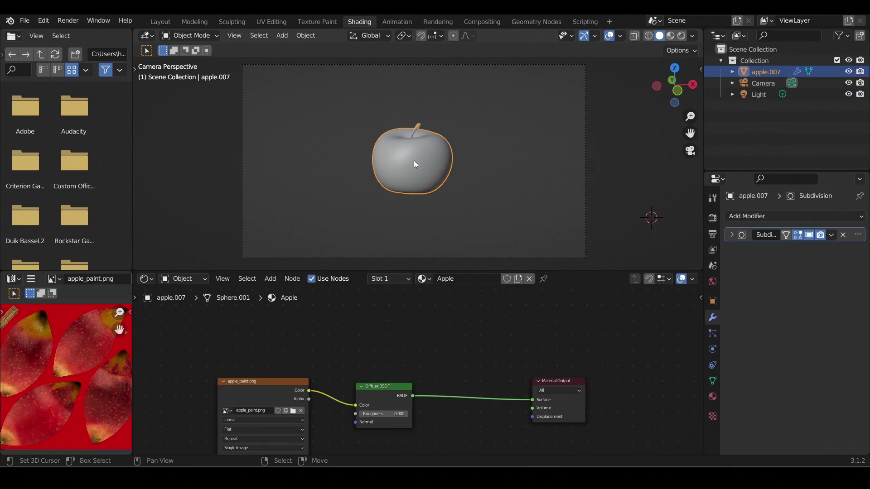
click(680, 37)
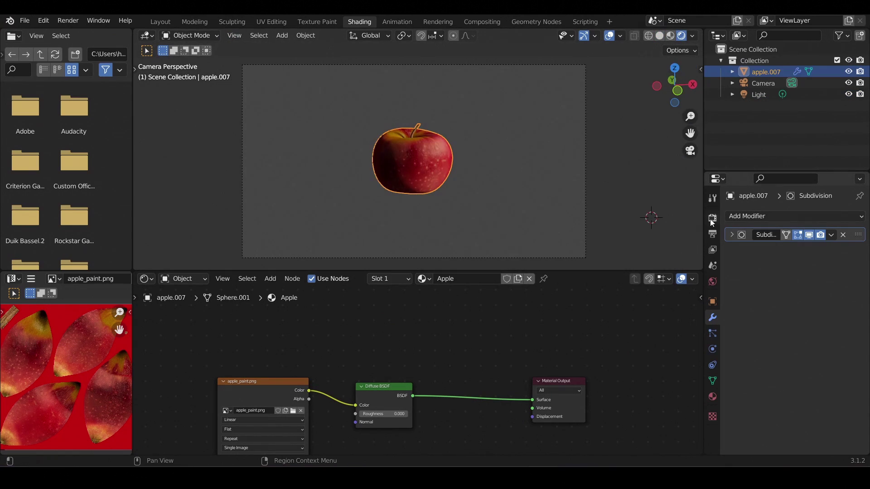
click(713, 218)
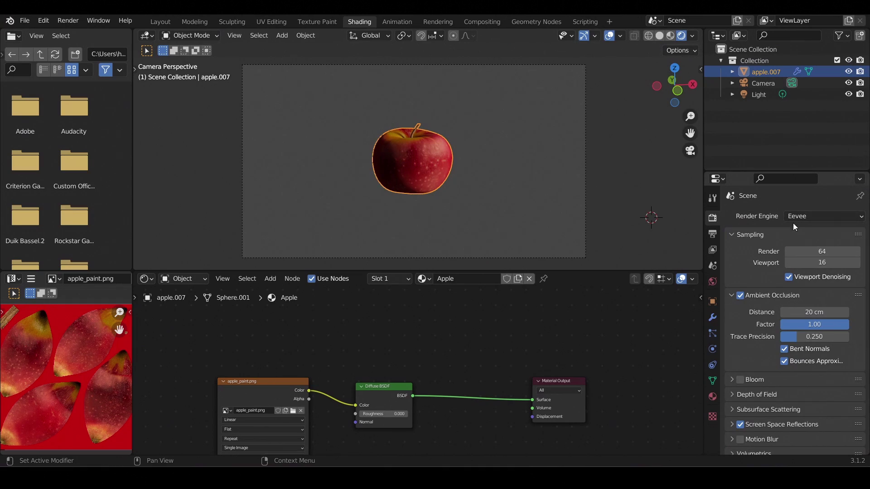
scroll(404, 341, up, 3)
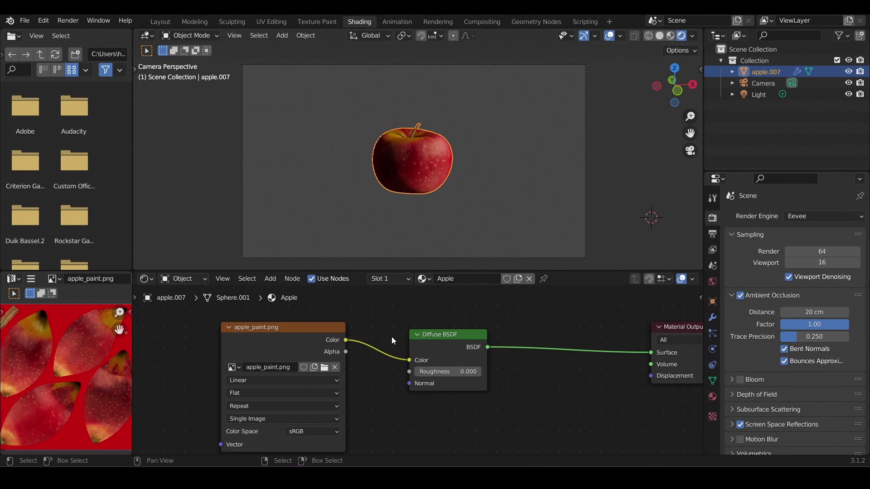
Disconnect the apple_paint.png image colour from the Diffuse BSDF.
drag(283, 331, 252, 327)
drag(134, 351, 170, 351)
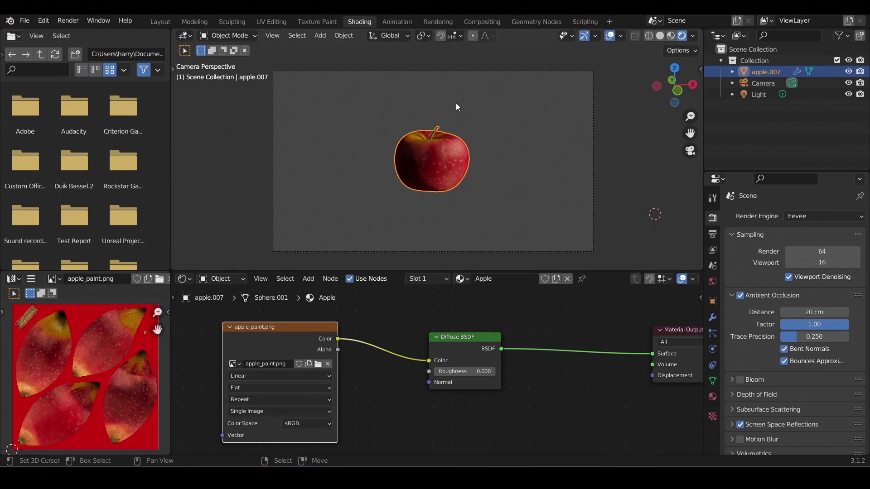
click(425, 199)
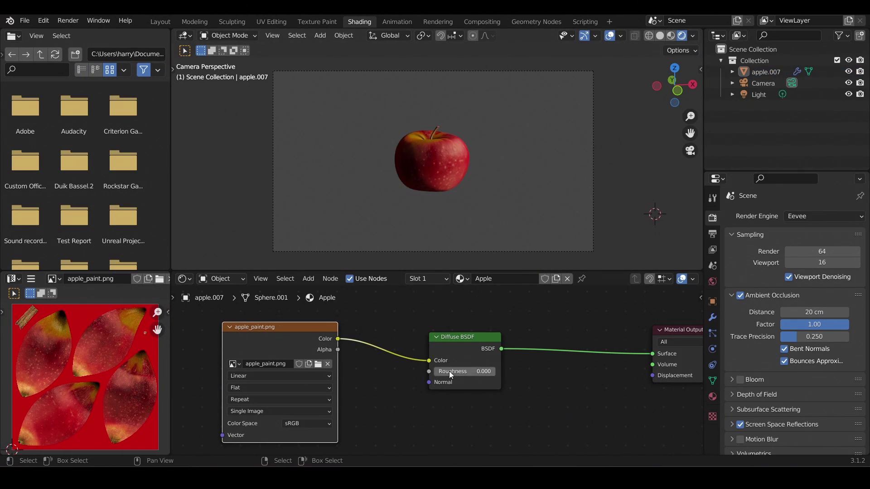
drag(428, 360, 297, 323)
key(Home)
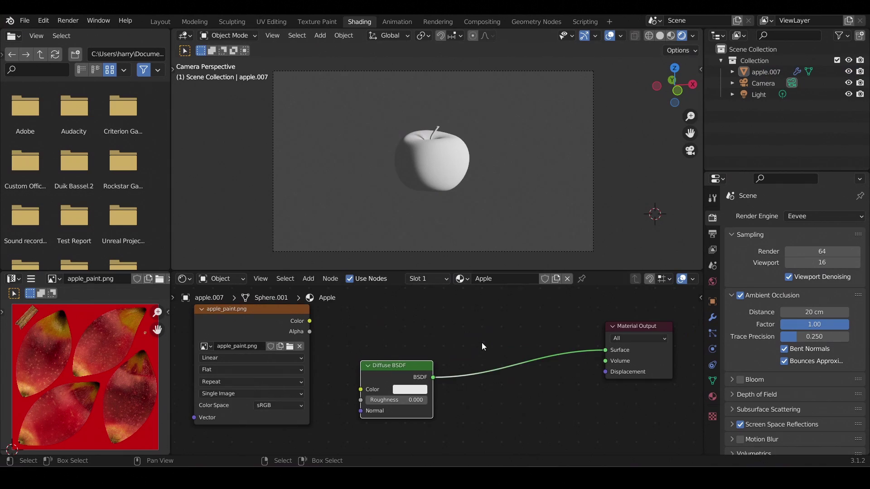
Insert a Shader to RGB node between the Diffuse BSDF and Material Output, and tidy the nodes.
key(shift+a)
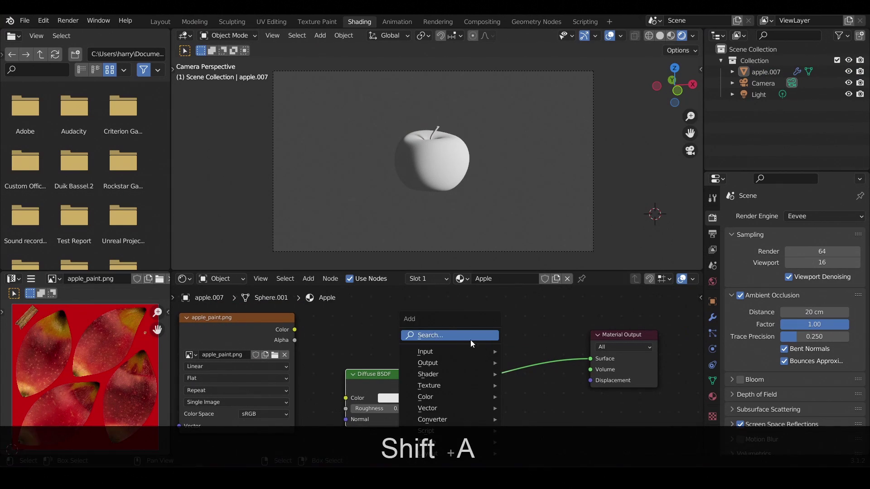
text(shader)
key(Down)
key(Down)
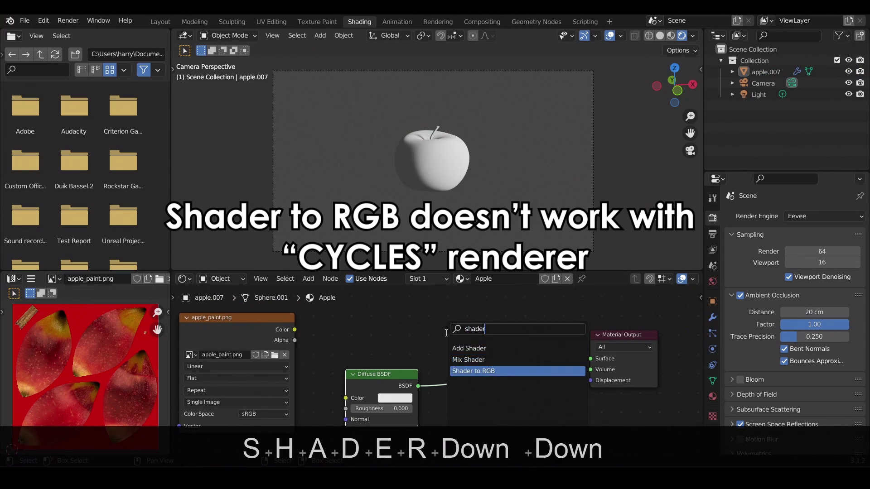
key(Return)
click(455, 348)
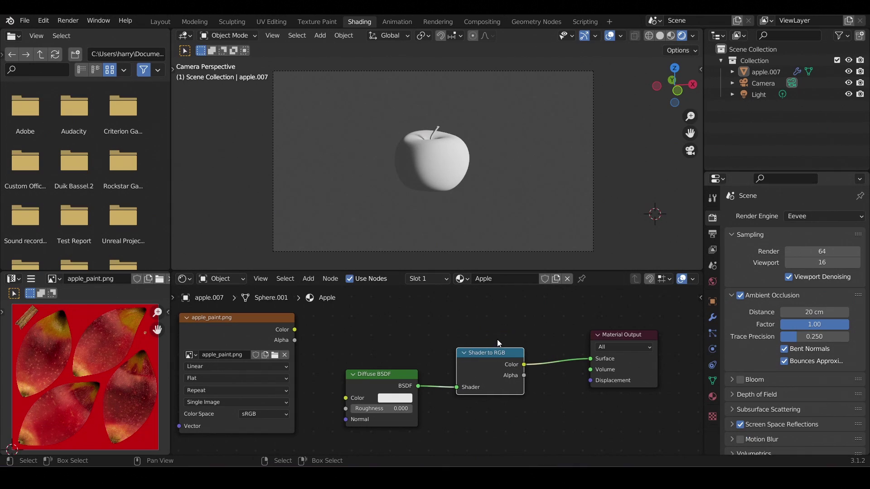
shift+scroll(475, 349, down, 2)
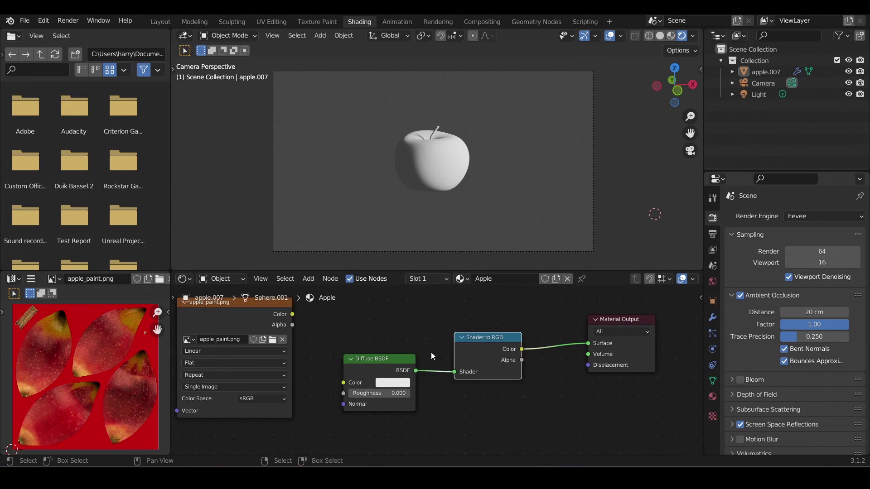
drag(383, 359, 363, 349)
drag(487, 347, 464, 347)
click(465, 348)
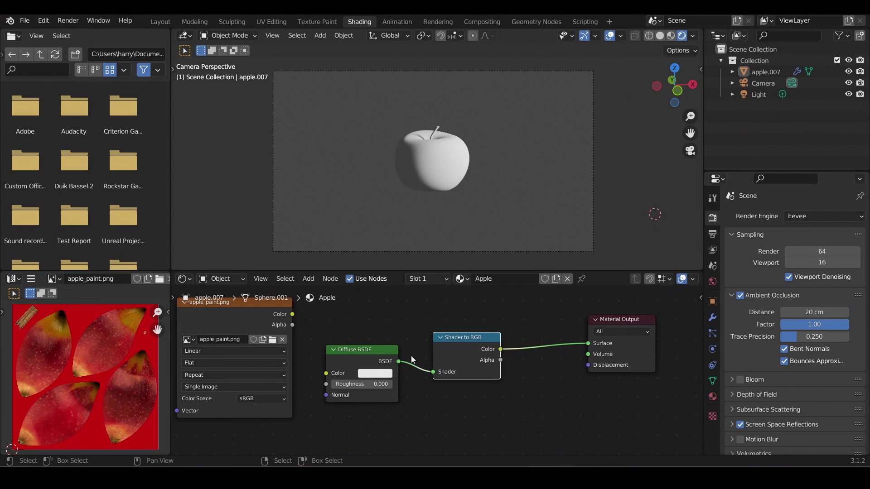
click(370, 352)
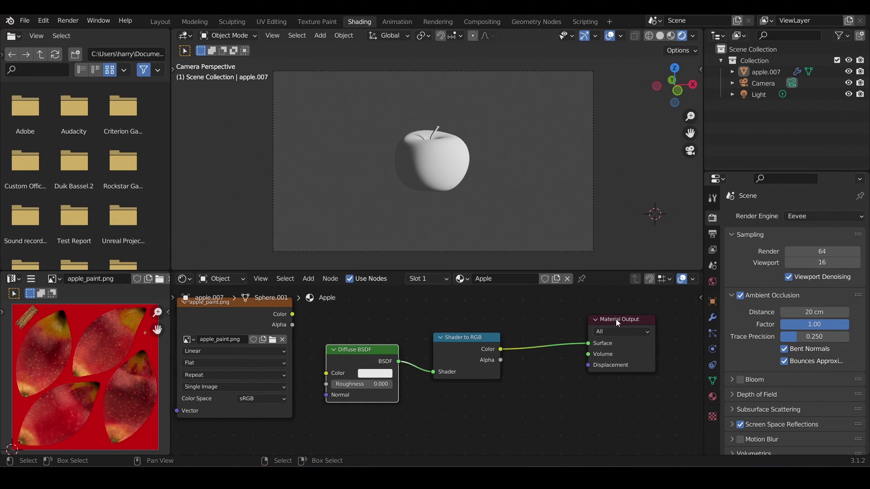
drag(616, 319, 664, 324)
middle_drag(539, 325, 471, 337)
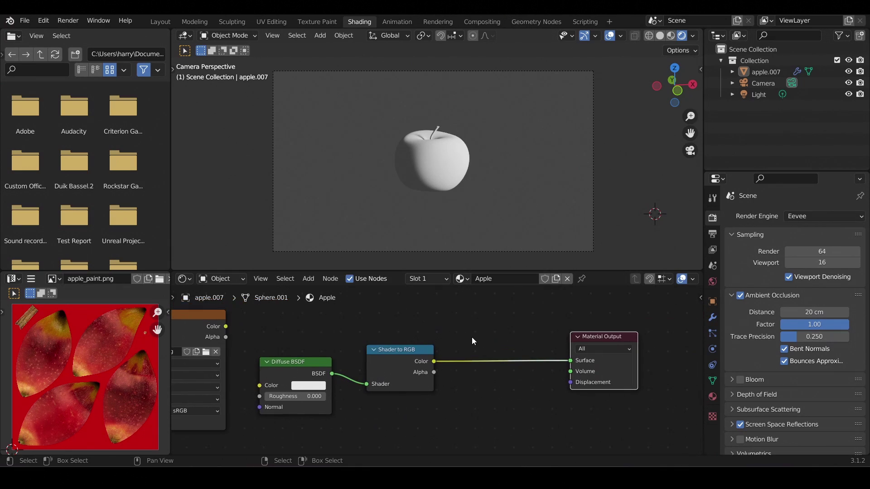
Add a ColorRamp node between Shader to RGB and the Material Output.
key(shift+a)
click(469, 335)
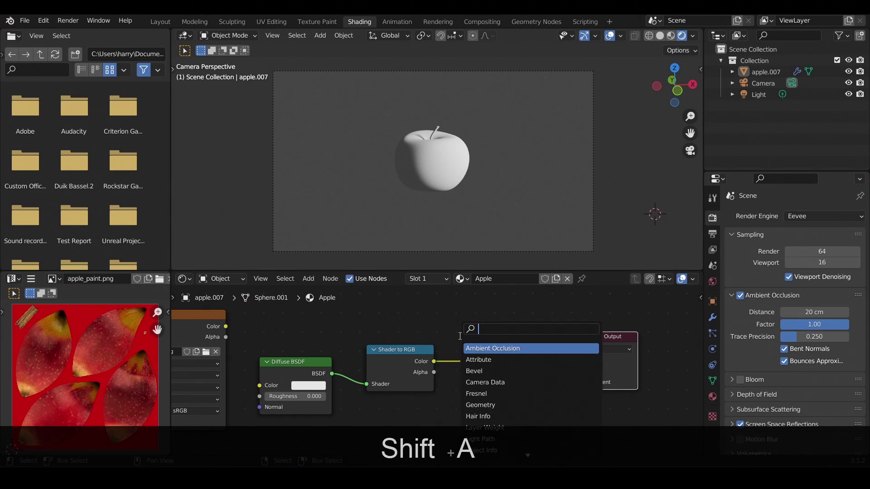
text(colr)
key(Return)
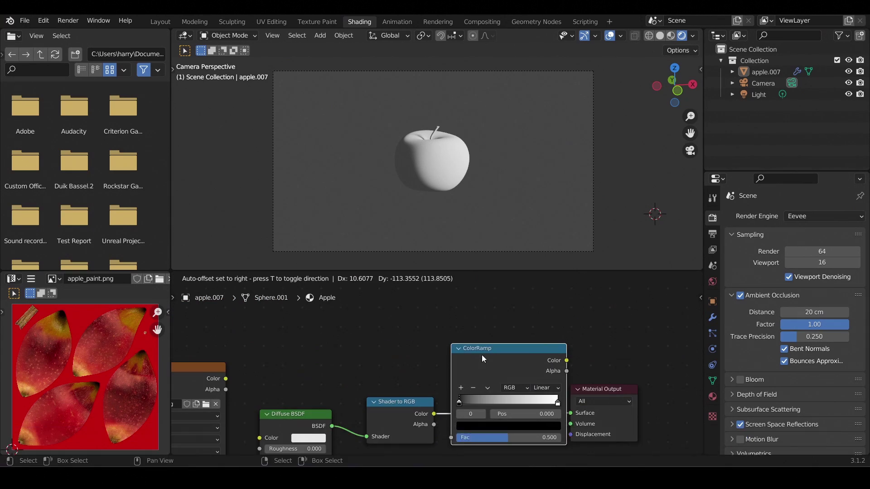
click(461, 300)
Set the ramp interpolation to Constant and move the white stop left so most of the apple is lit.
click(518, 352)
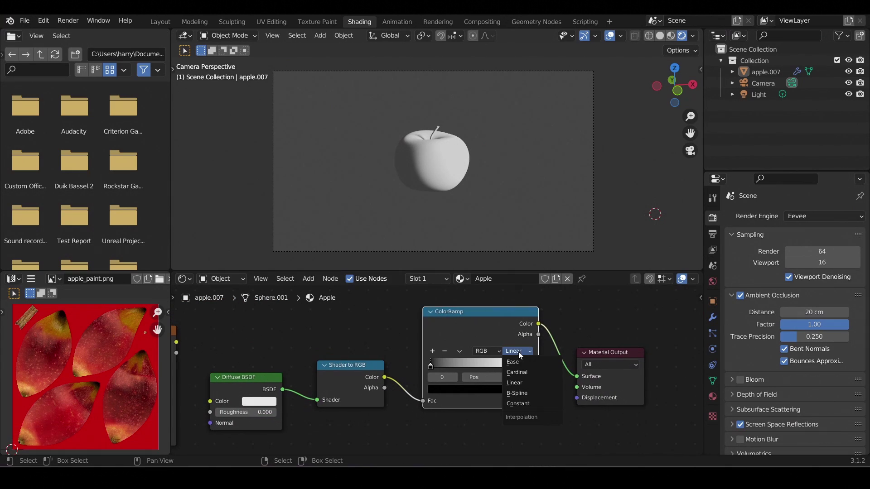
click(526, 406)
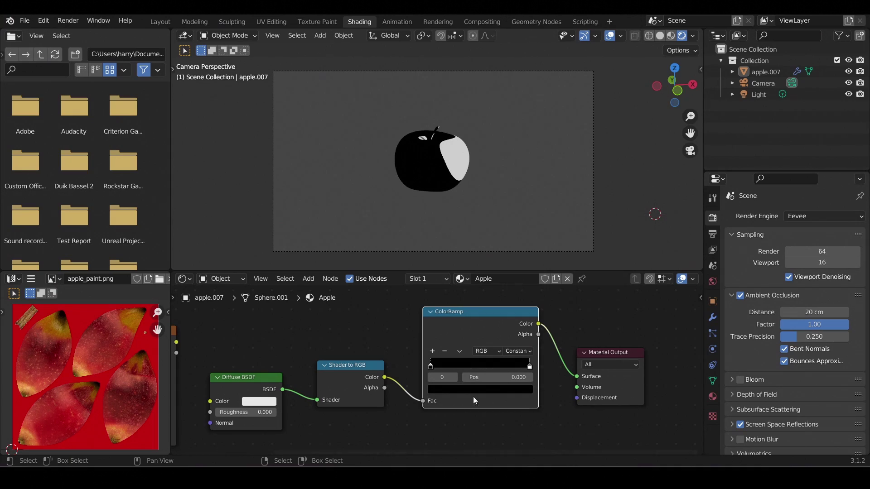
click(516, 348)
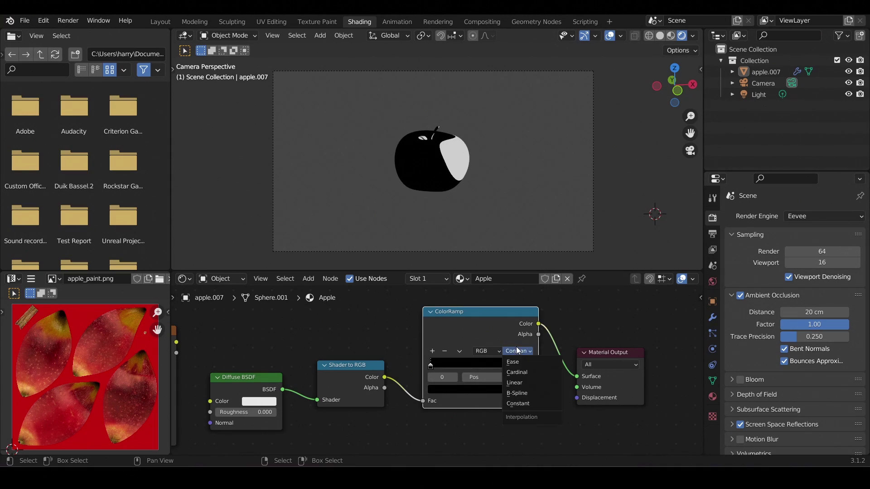
click(518, 386)
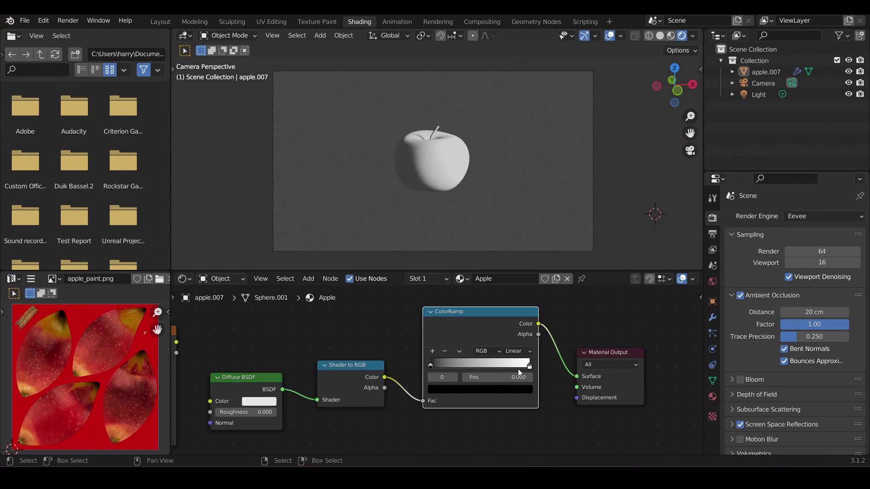
click(521, 350)
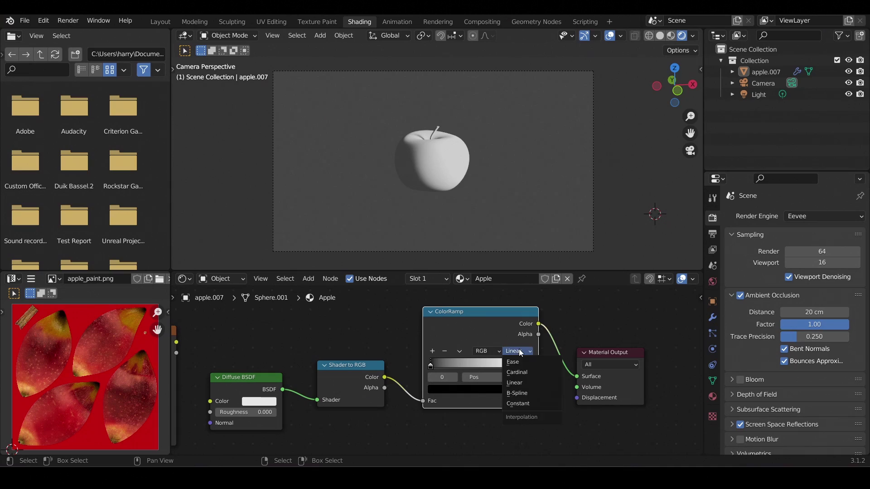
click(525, 404)
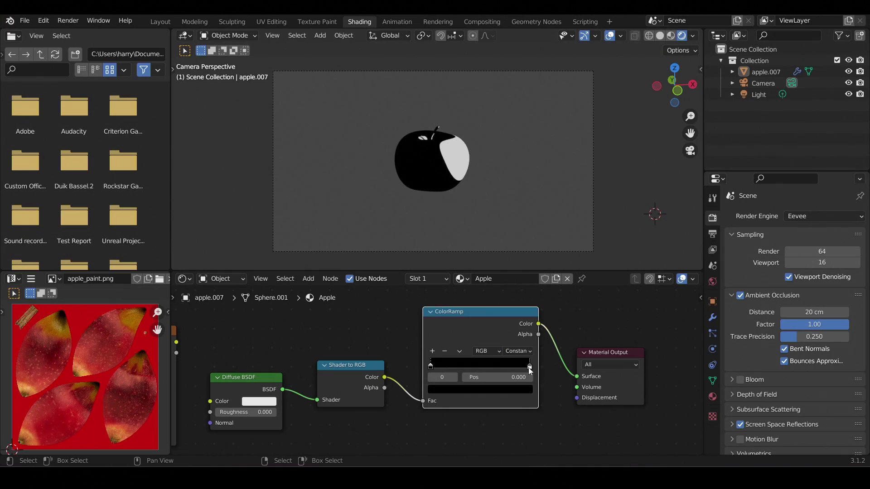
drag(529, 368, 477, 366)
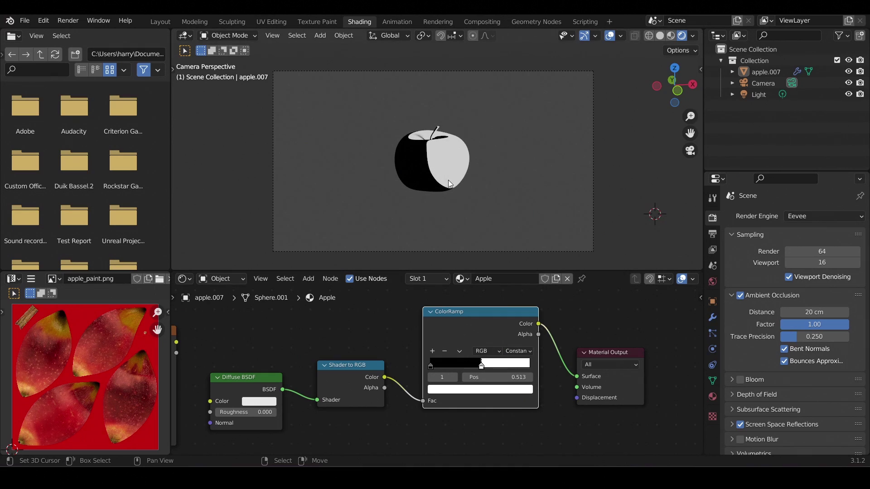
Set the black stop's brightness to 0.2 and place the apple_paint.png texture node in the graph.
drag(589, 392, 640, 382)
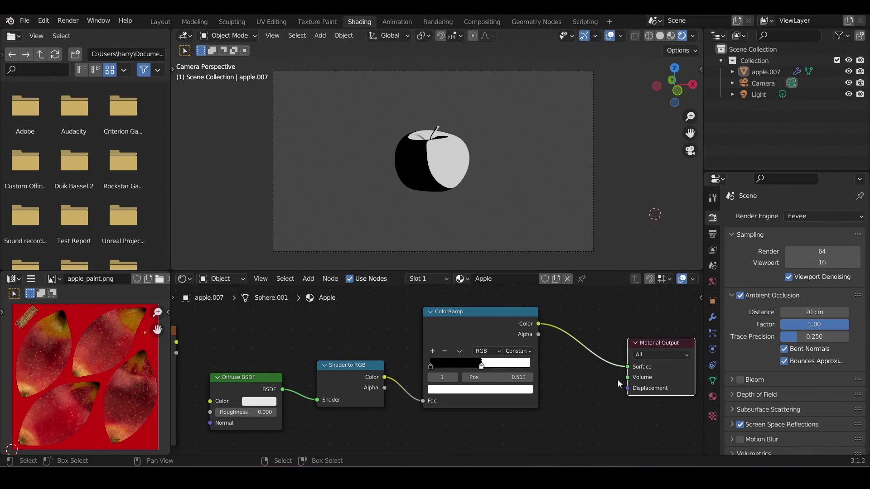
click(431, 365)
click(478, 393)
click(488, 367)
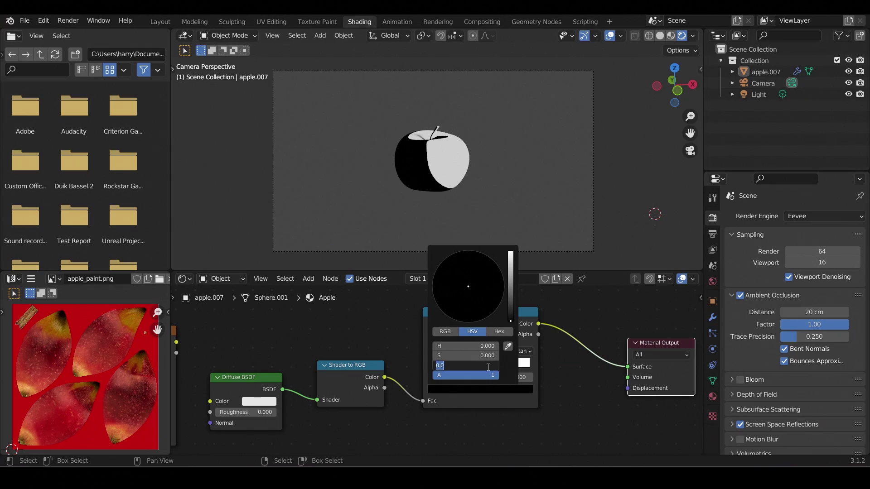
text(0.2)
key(Return)
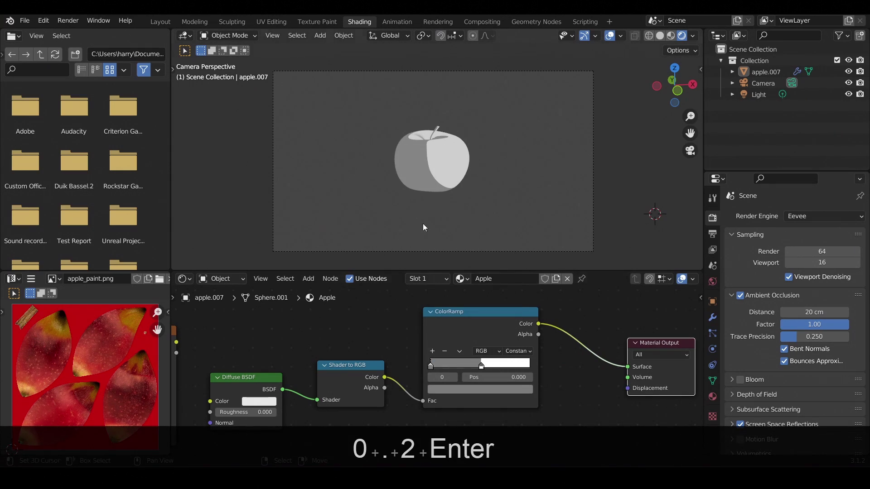
drag(54, 279, 474, 306)
middle_drag(474, 305, 398, 328)
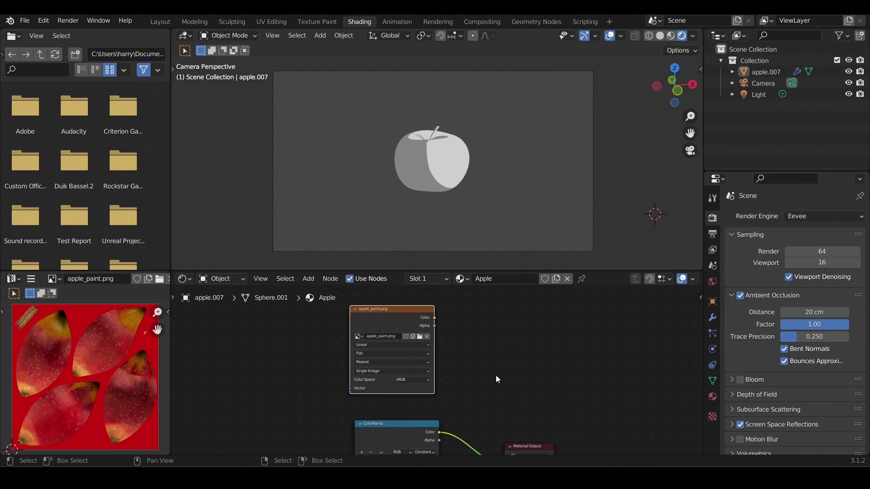
Add a Mix node to the shader graph via the 'mix' search.
key(shift+a)
click(488, 337)
text(mix)
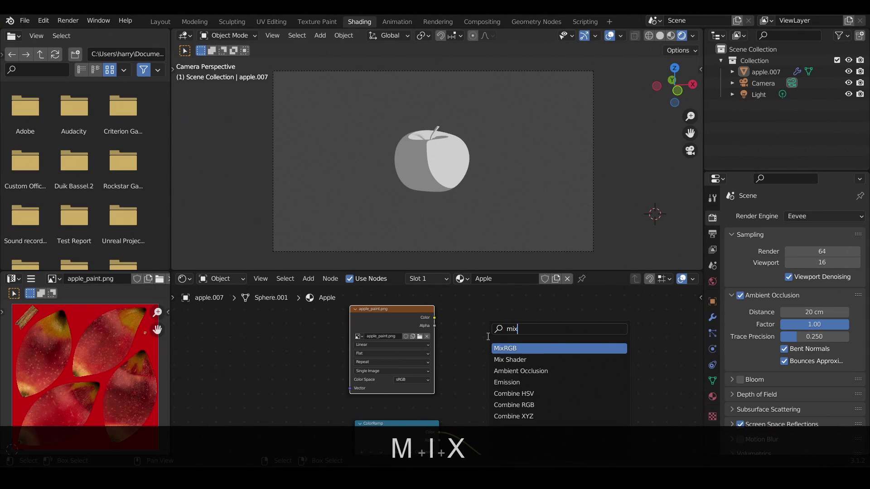
key(Return)
click(453, 341)
middle_drag(453, 341, 408, 308)
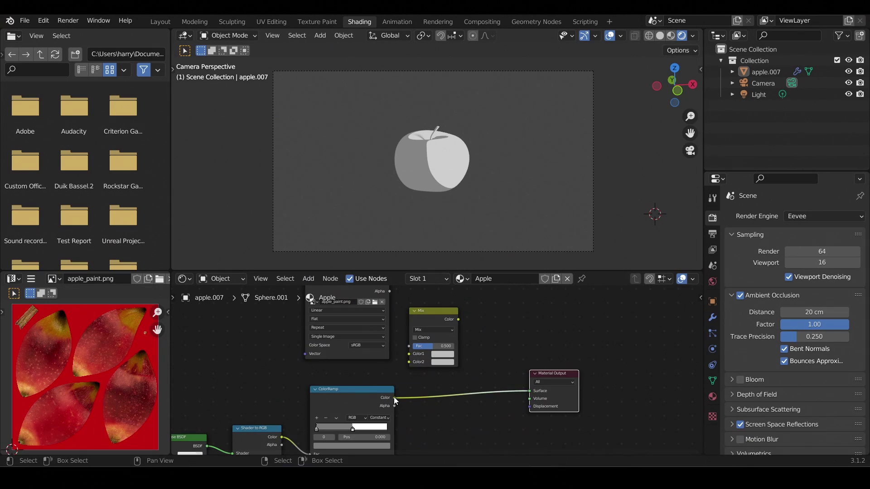
Multiply apple_paint.png (Color1) by the ColorRamp (Color2) and feed the result into the material Surface.
drag(393, 397, 404, 365)
shift+scroll(395, 364, up, 3)
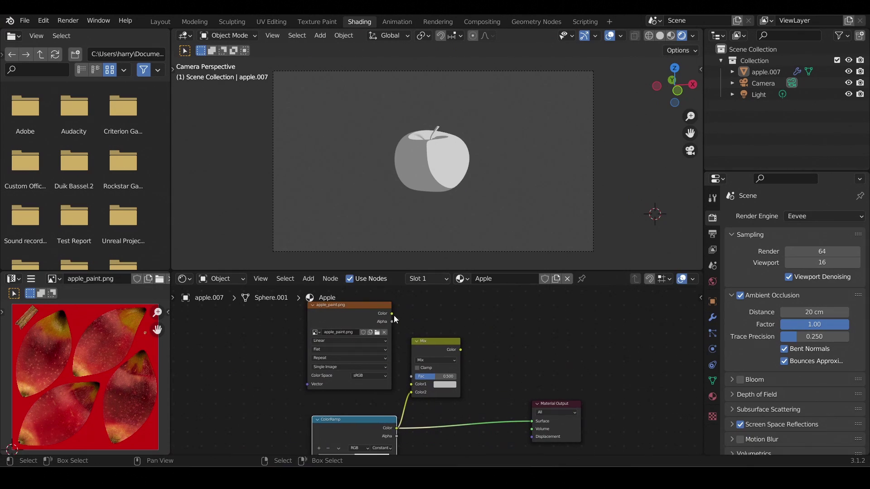
drag(392, 313, 452, 354)
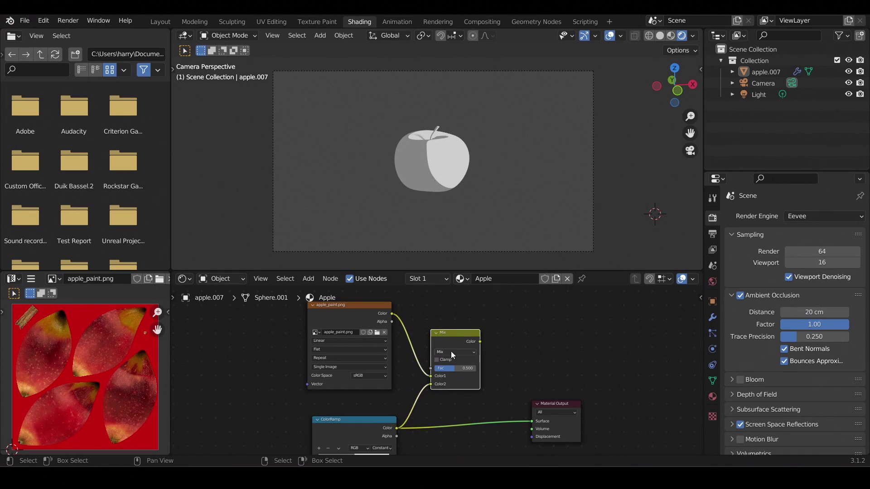
click(450, 352)
click(459, 324)
drag(481, 342, 583, 386)
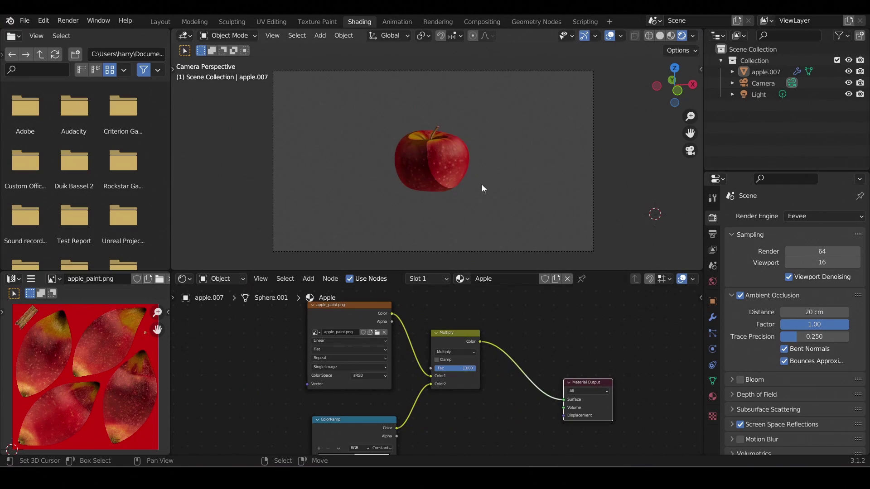
scroll(467, 171, up, 1)
scroll(465, 169, up, 1)
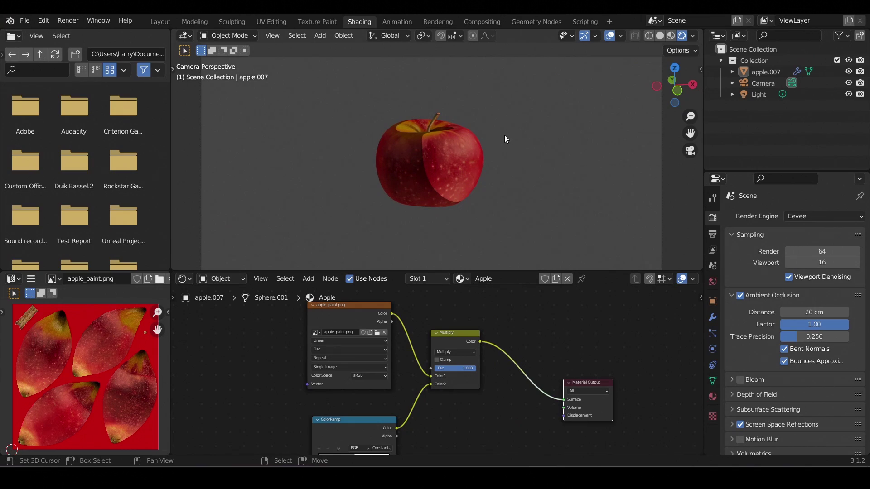
scroll(458, 188, up, 1)
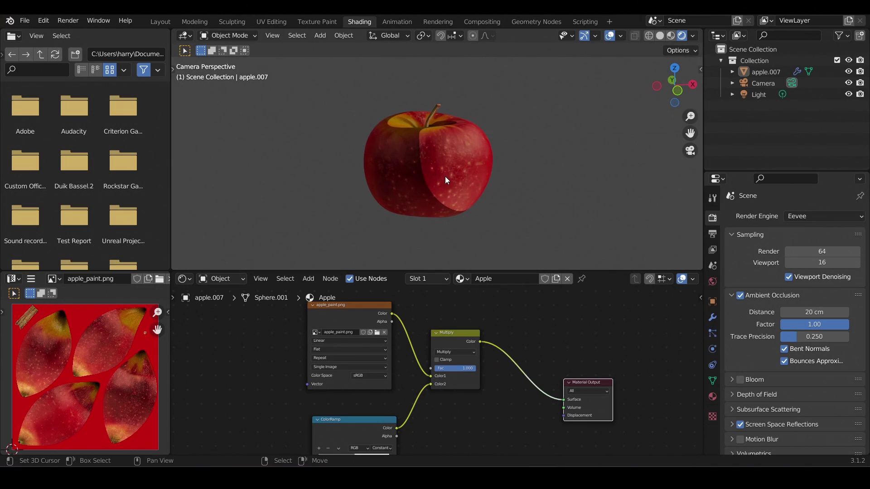
scroll(452, 175, up, 1)
scroll(448, 148, up, 1)
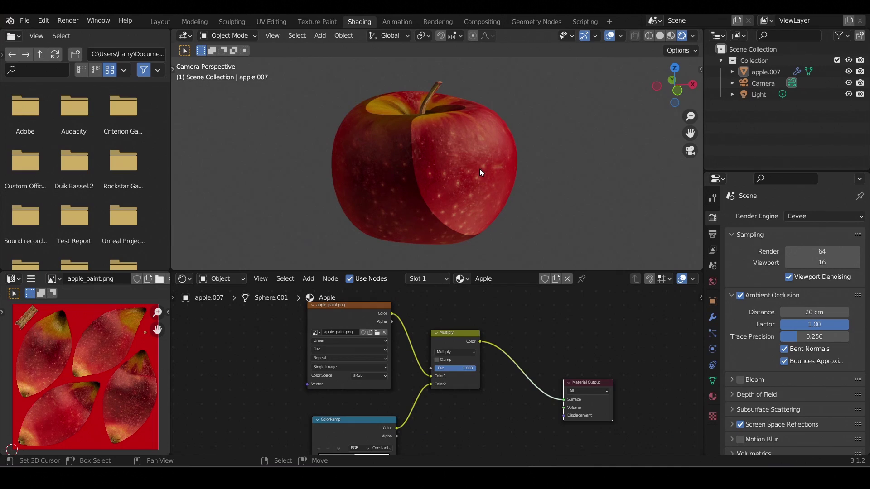
scroll(408, 158, down, 2)
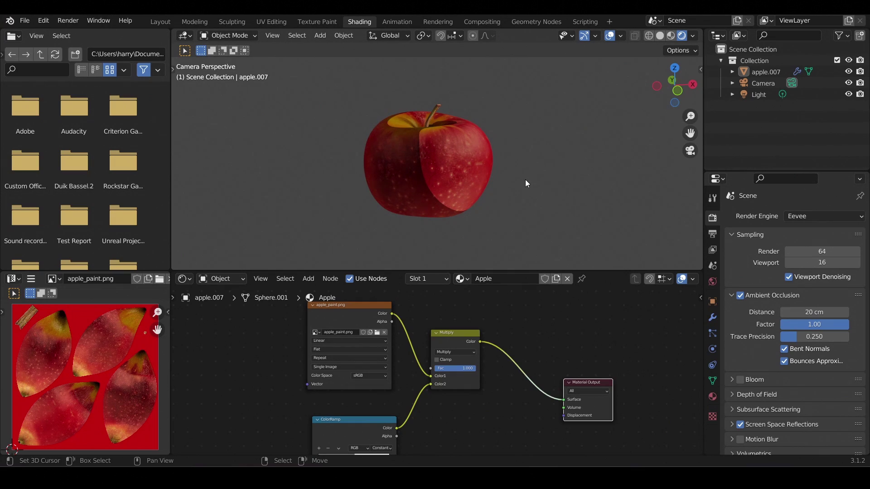
Insert a Constant ColorRamp between the texture and Multiply, moving its white stop left as threshold.
middle_drag(341, 313, 457, 312)
drag(457, 312, 334, 325)
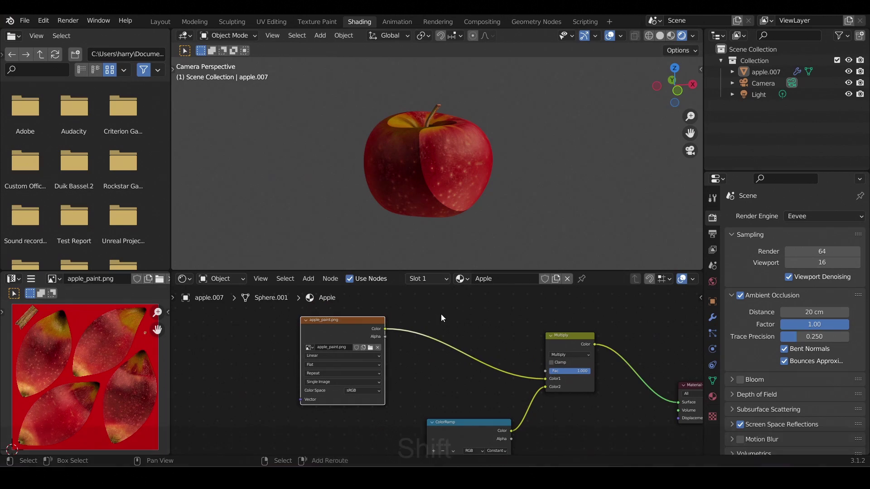
key(shift+a)
text(color)
key(Return)
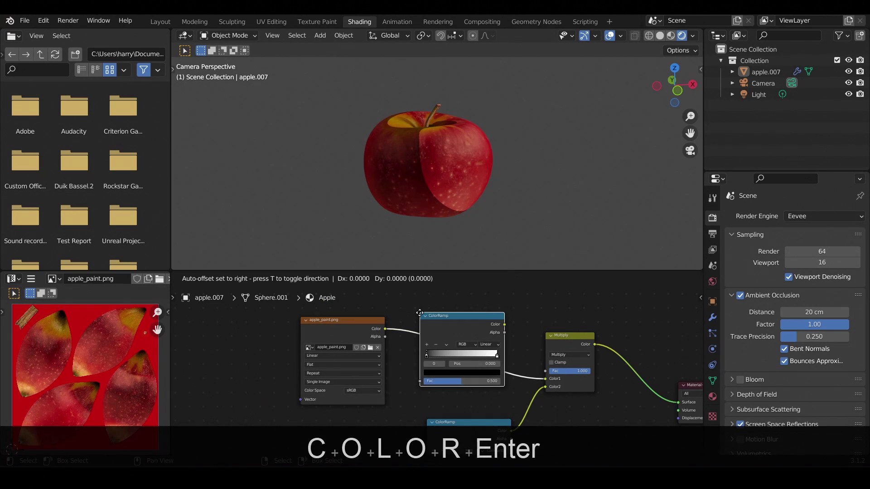
click(430, 311)
click(499, 344)
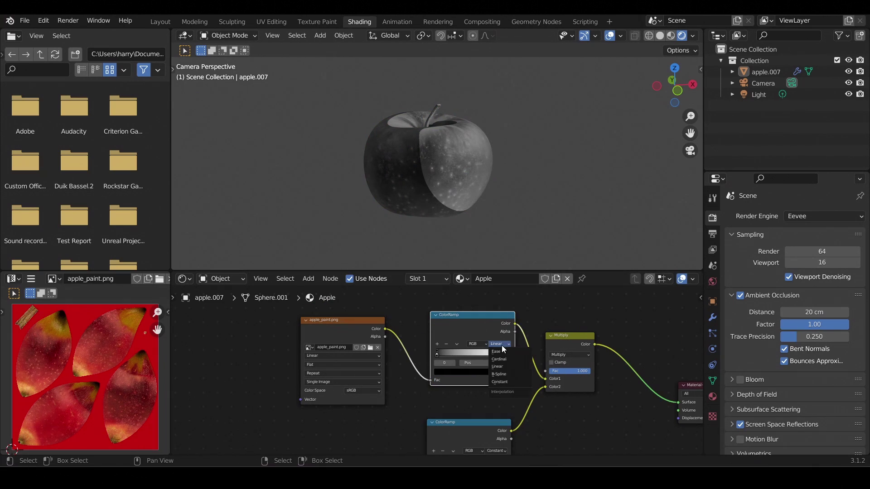
click(509, 382)
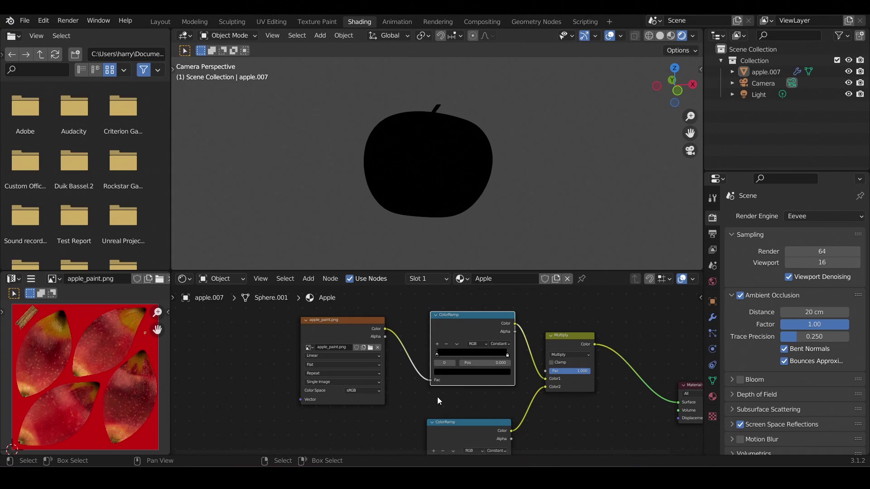
scroll(430, 391, up, 1)
drag(521, 352, 442, 351)
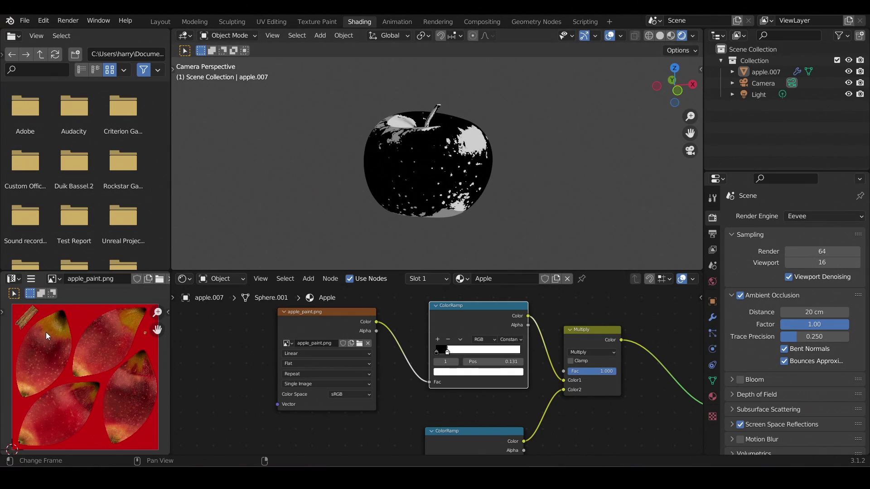
Sample orange from the image for the light stop, brighten it to value 0.7, then begin sampling the dark stop.
click(456, 375)
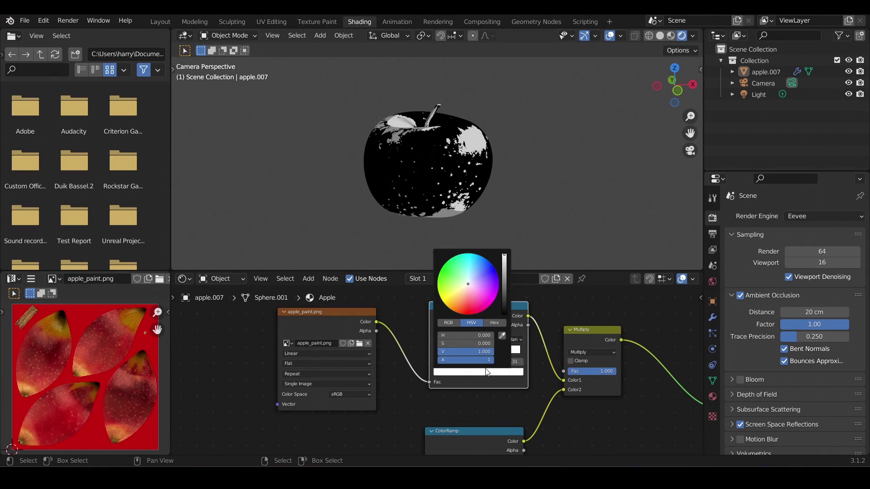
click(500, 336)
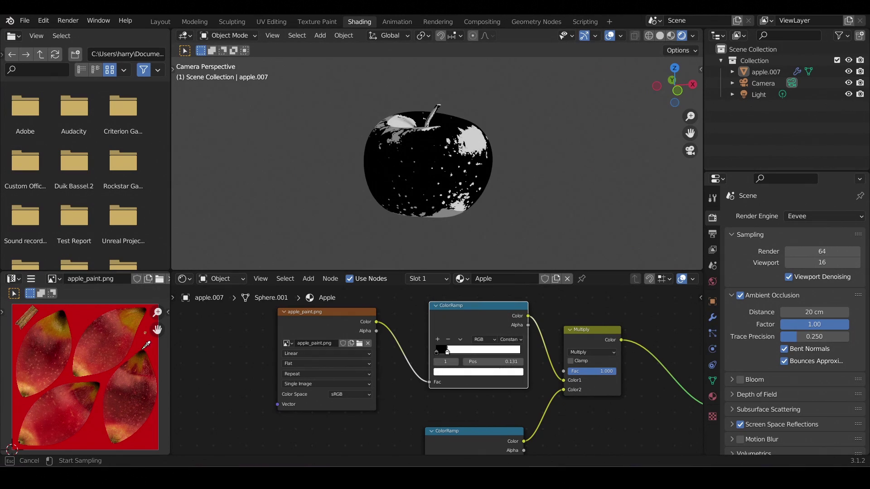
click(49, 330)
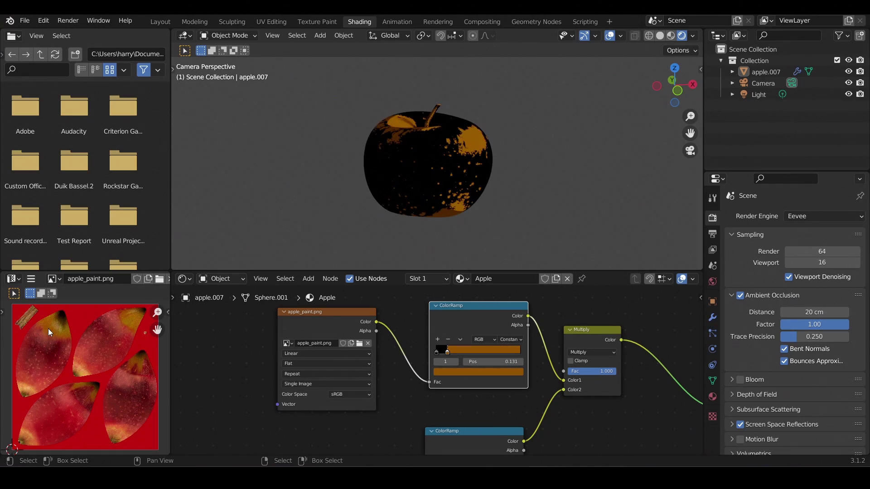
click(464, 373)
click(474, 351)
text(0.7)
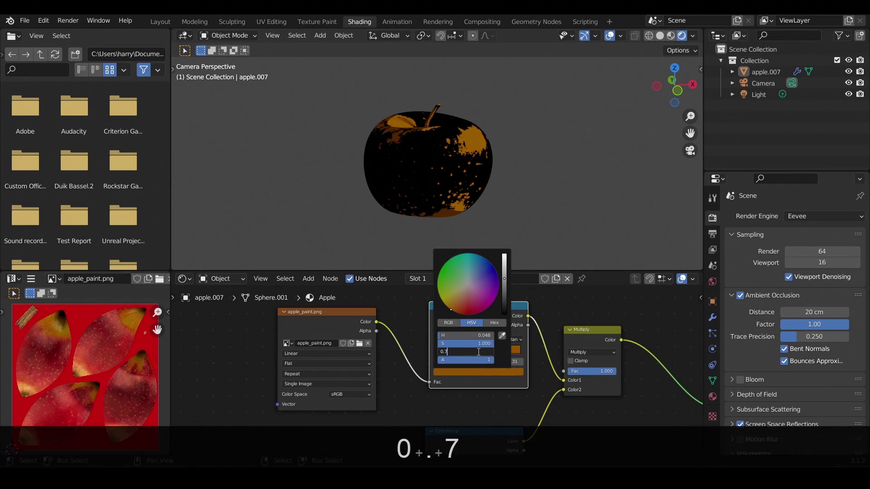
key(Return)
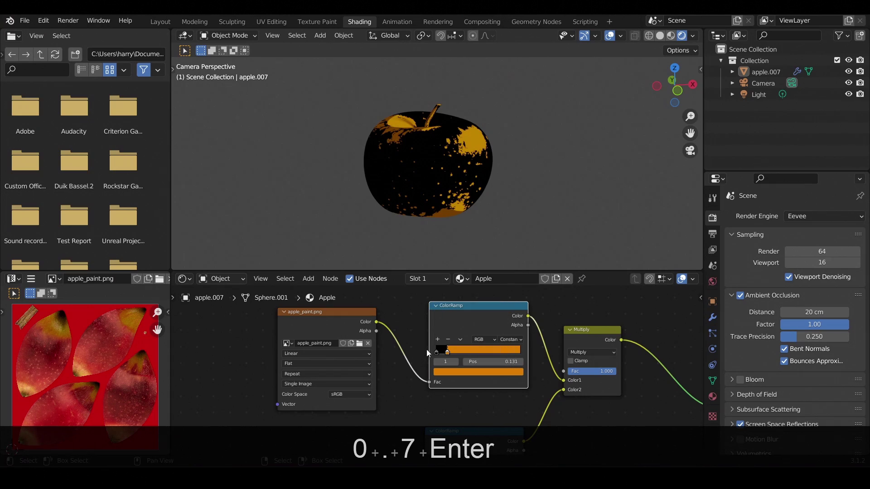
click(436, 352)
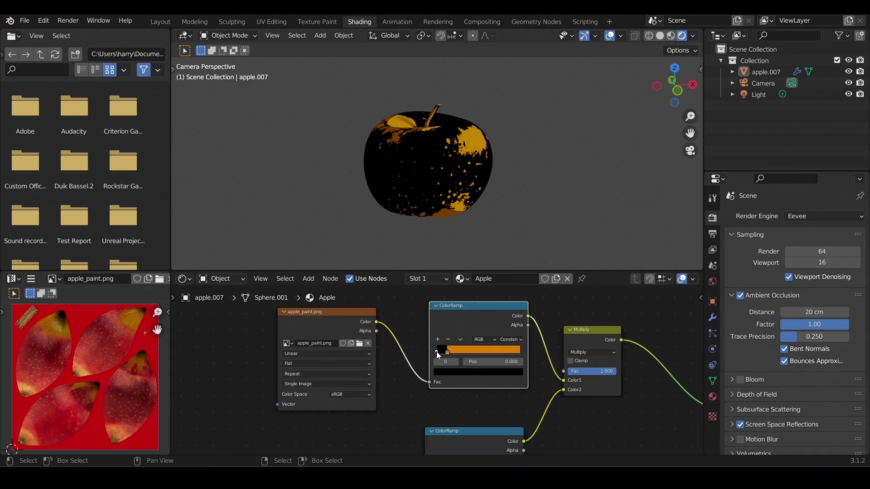
click(475, 372)
click(507, 335)
Sample red for the first ramp stop and darken it to deep red, then shift the second stop to red-orange.
click(104, 377)
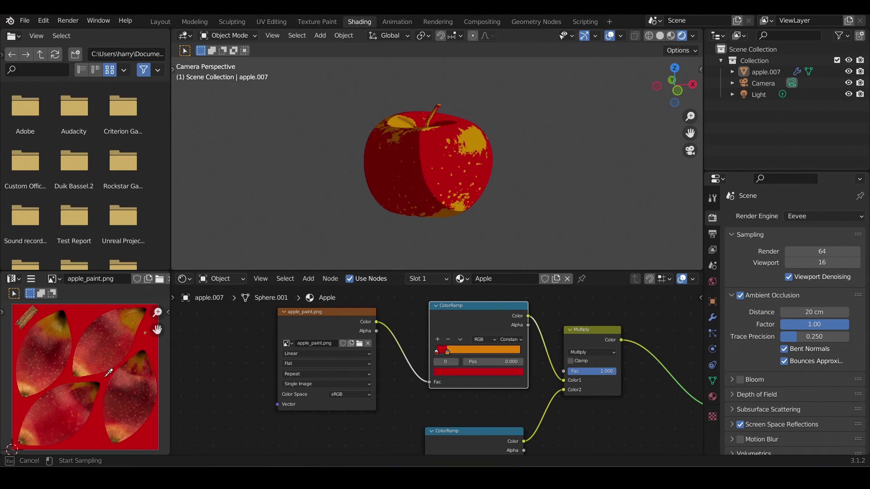
scroll(352, 195, down, 1)
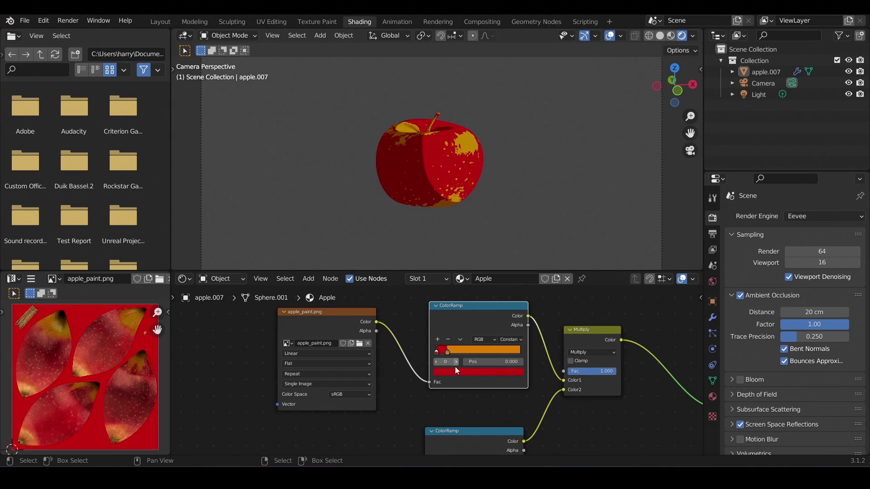
click(455, 373)
drag(467, 352, 448, 351)
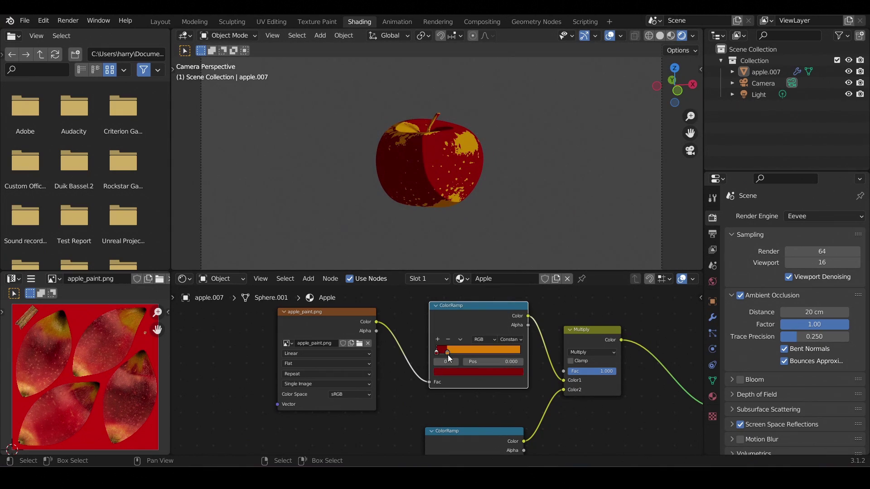
click(448, 352)
click(463, 372)
drag(453, 312, 454, 312)
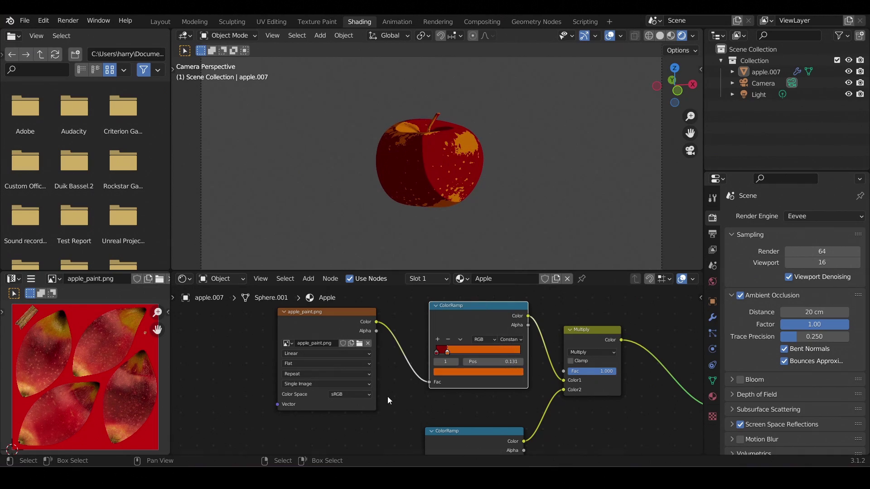
Reinsert the ColorRamp between the image texture and Multiply, and frame all shader nodes.
drag(430, 383, 563, 380)
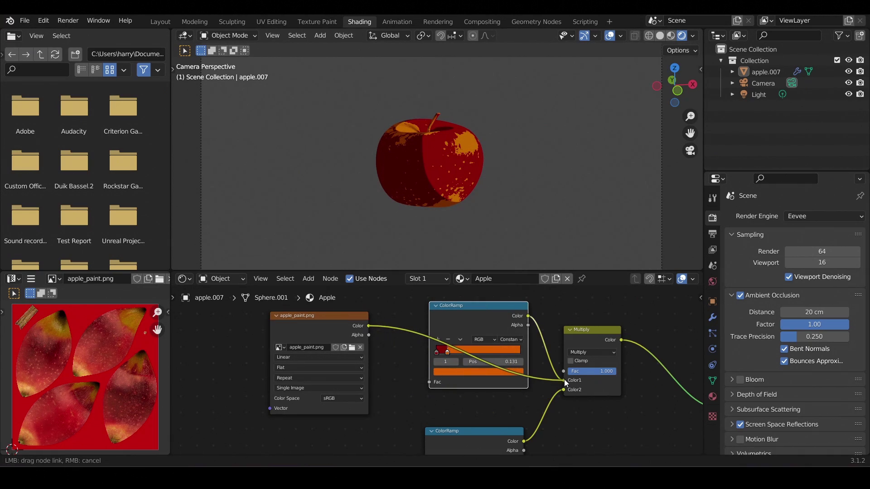
drag(482, 312, 481, 313)
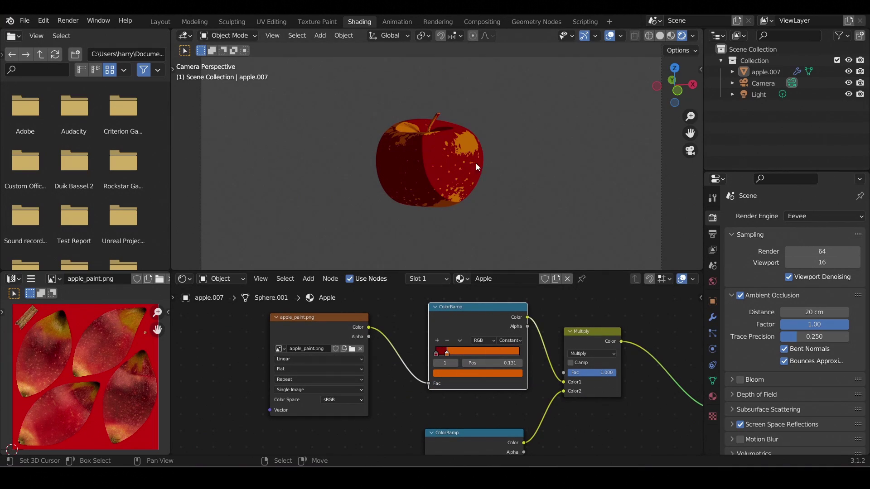
scroll(416, 266, up, 1)
key(Home)
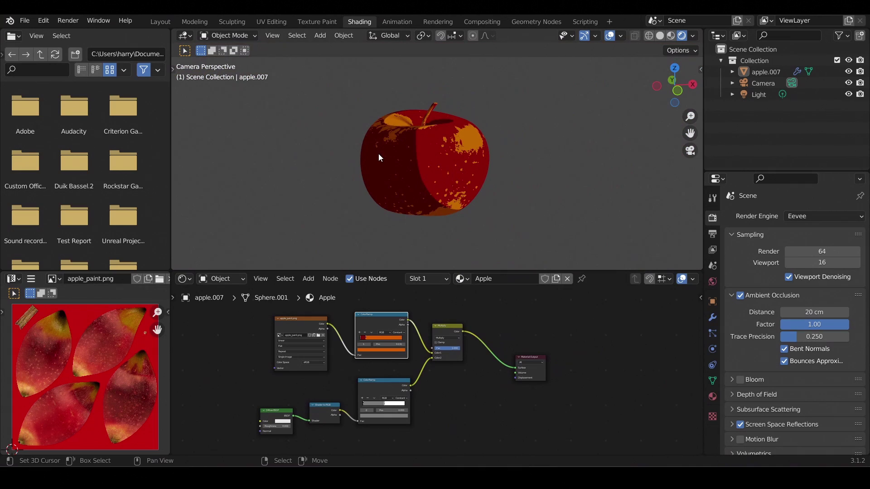
click(712, 398)
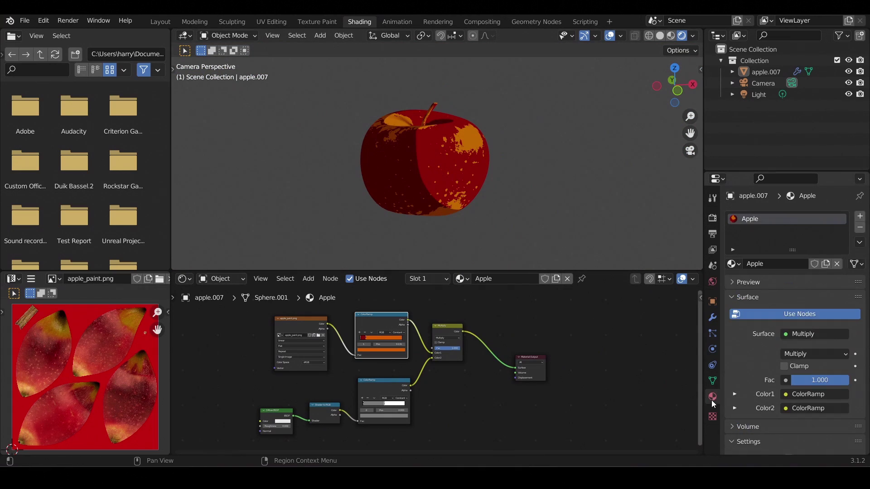
Add a second material slot with a new material named 'Lineart'.
click(857, 217)
click(765, 287)
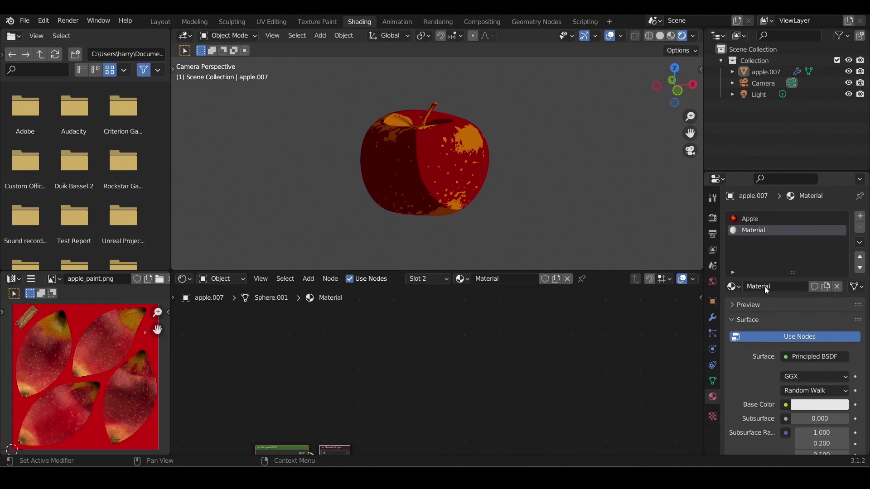
double_click(764, 286)
text(Linear)
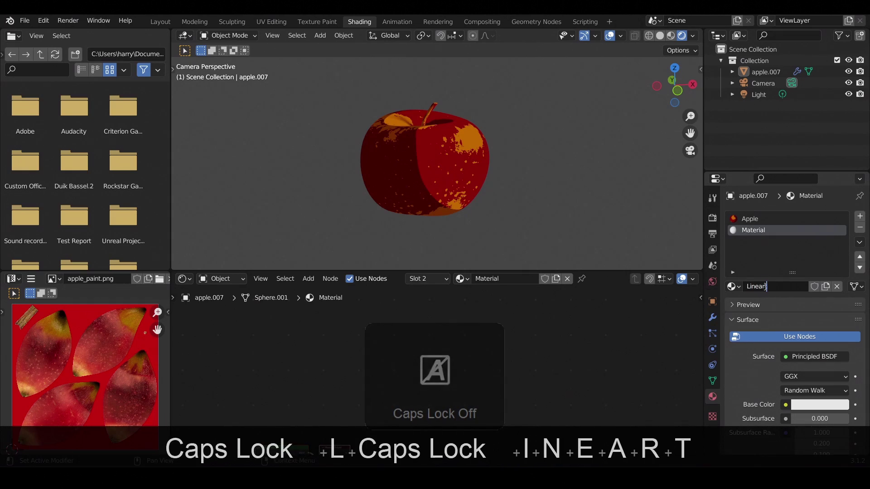
text(t)
key(Return)
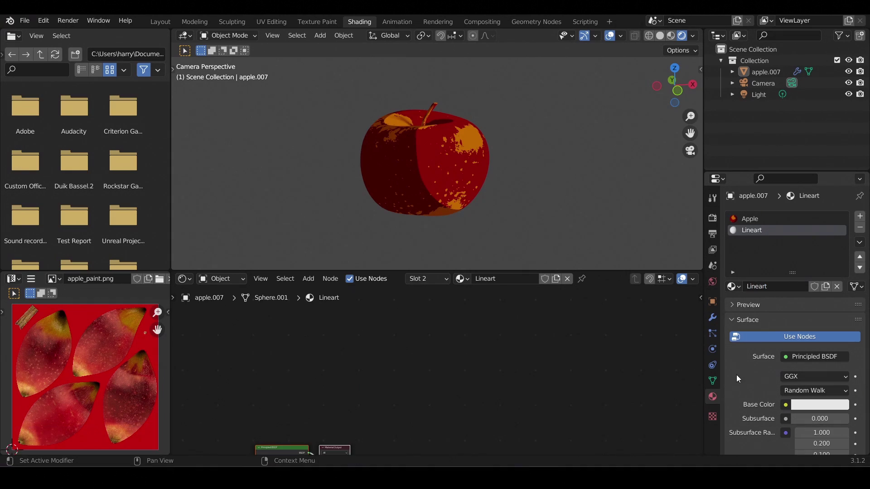
Replace Lineart's Principled BSDF with a black Emission shader connected to the output Surface.
scroll(417, 376, up, 6)
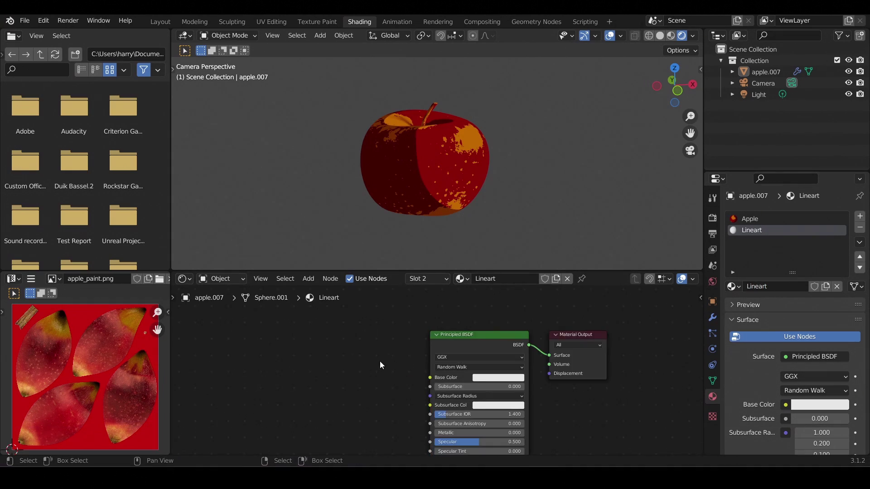
click(434, 351)
key(Delete)
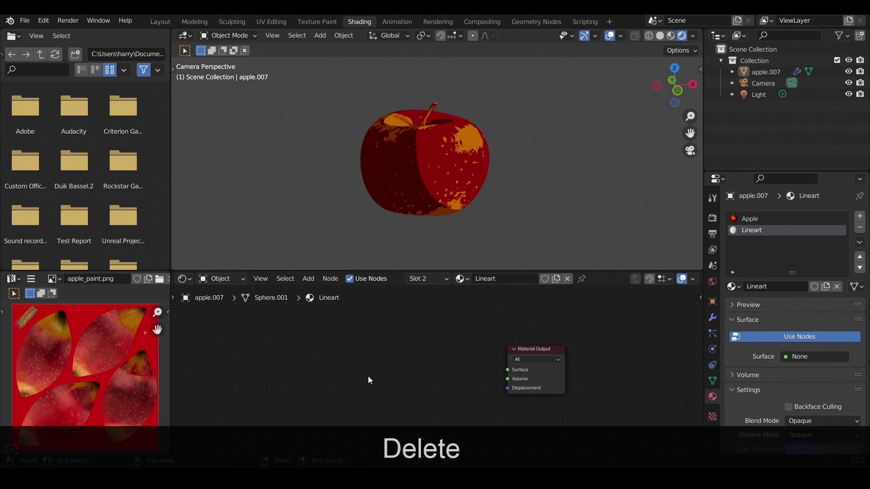
key(shift+a)
click(317, 335)
text(emis)
key(Return)
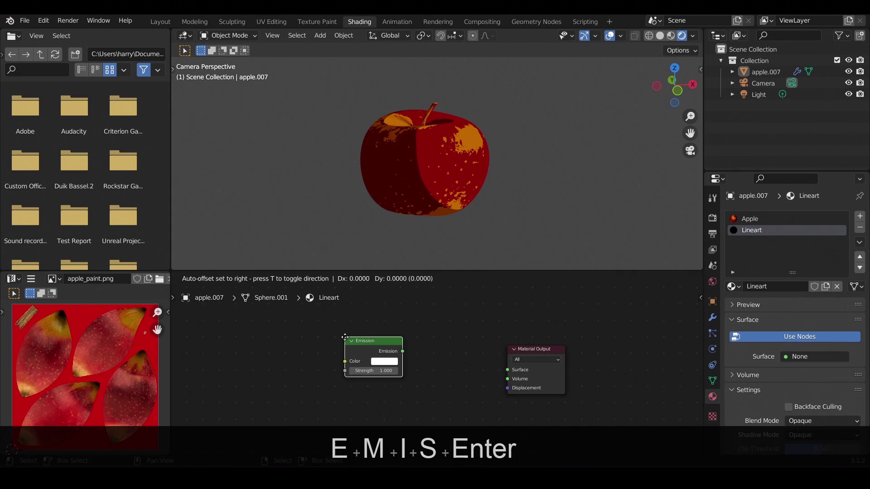
click(376, 337)
scroll(365, 367, up, 1)
drag(451, 355, 526, 369)
click(428, 368)
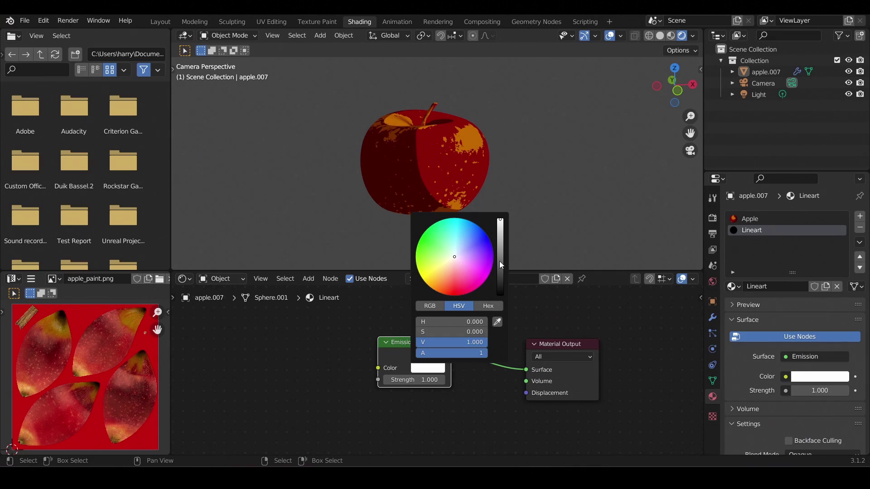
drag(501, 265, 501, 295)
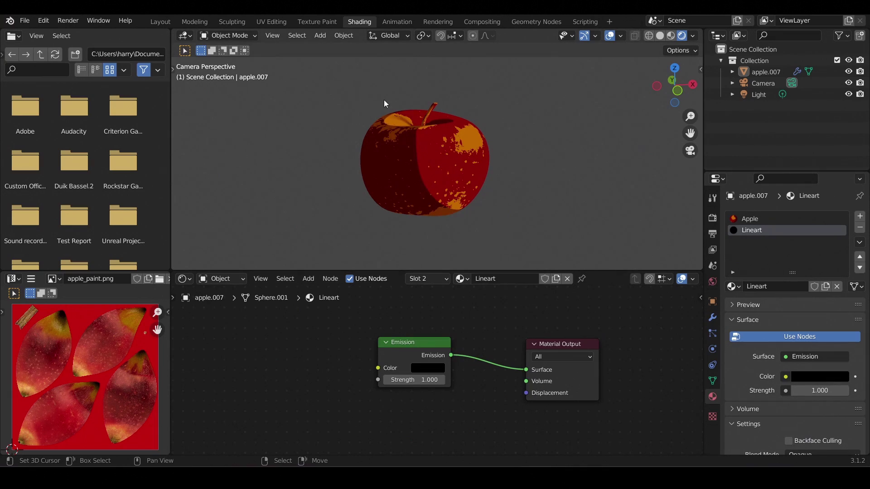
Add a Solidify modifier to the apple.
click(442, 169)
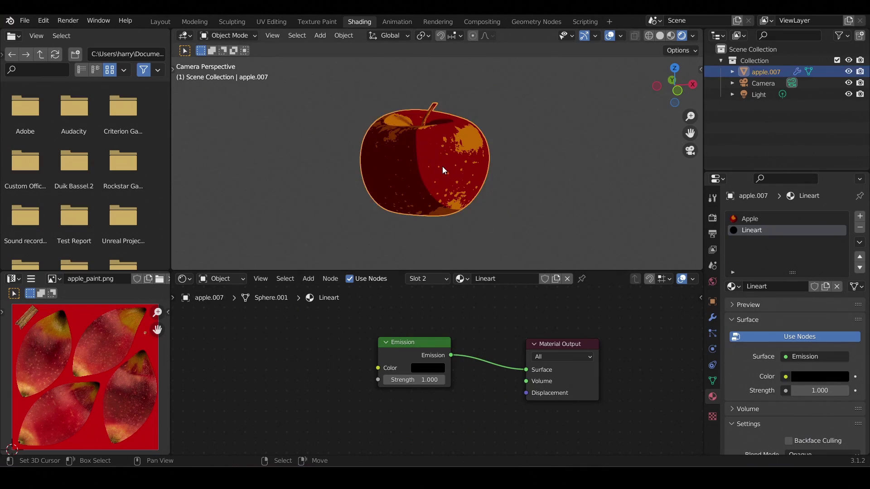
click(712, 317)
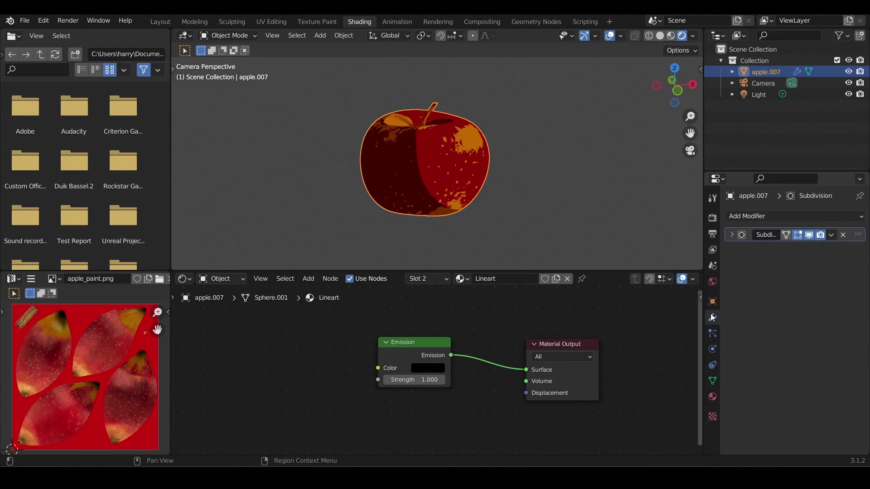
click(764, 216)
click(644, 410)
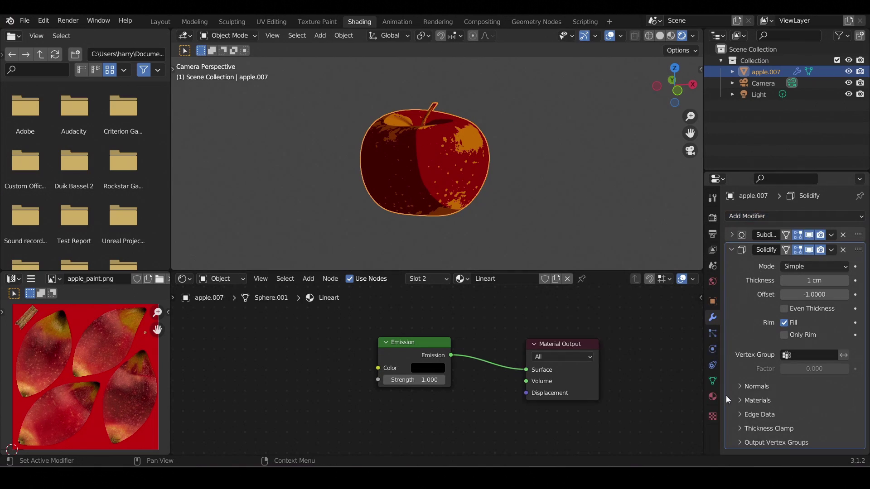
Flip the Solidify normals and set its shell and rim material offsets to 1.
click(742, 388)
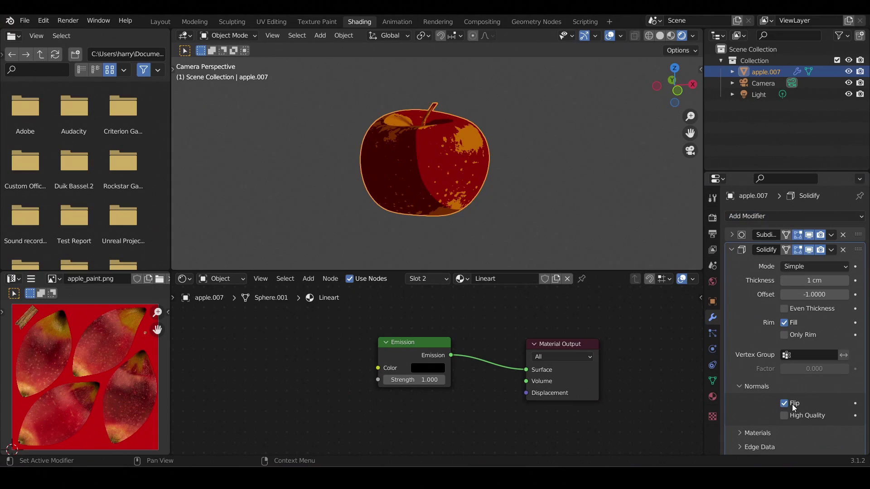
scroll(793, 399, down, 2)
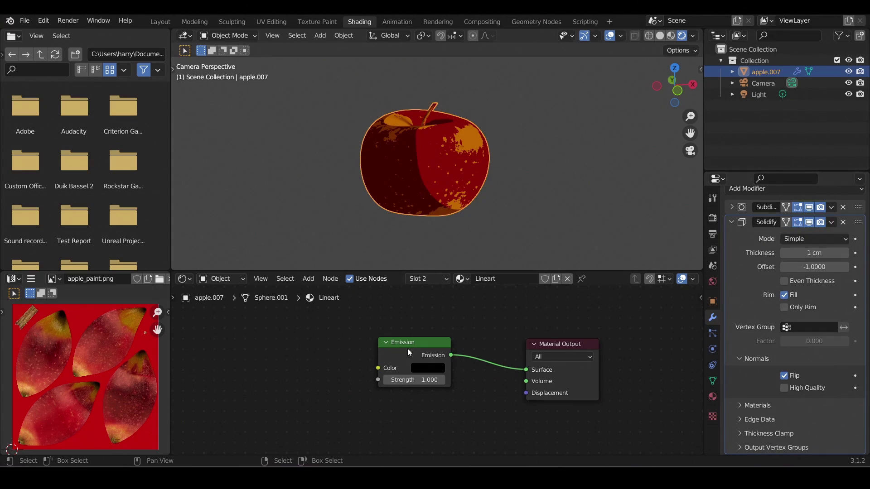
click(734, 405)
scroll(731, 394, down, 2)
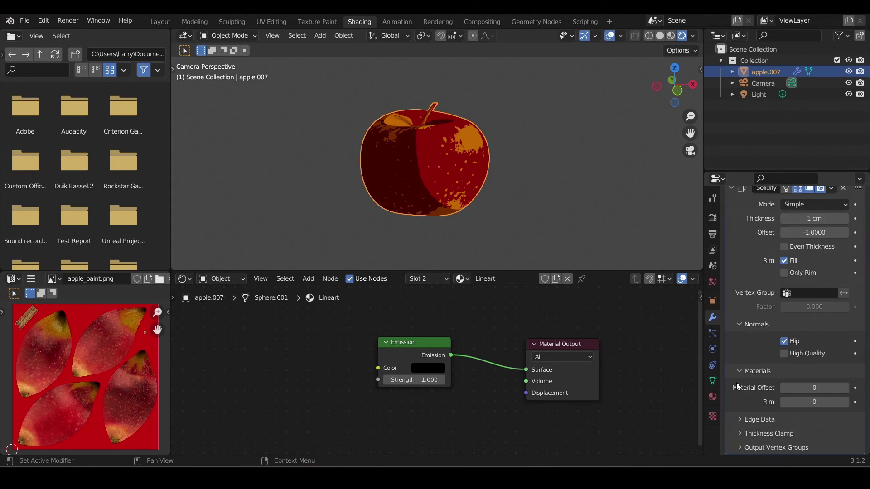
click(846, 388)
click(846, 402)
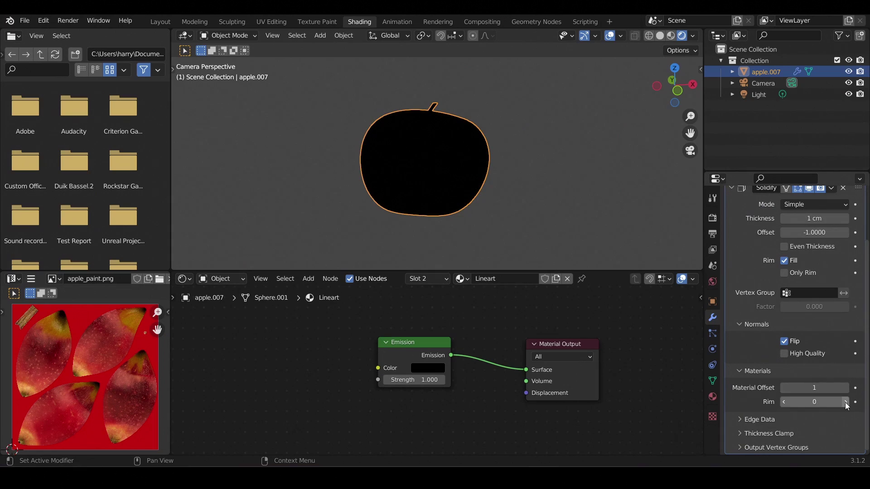
scroll(772, 407, up, 2)
click(772, 407)
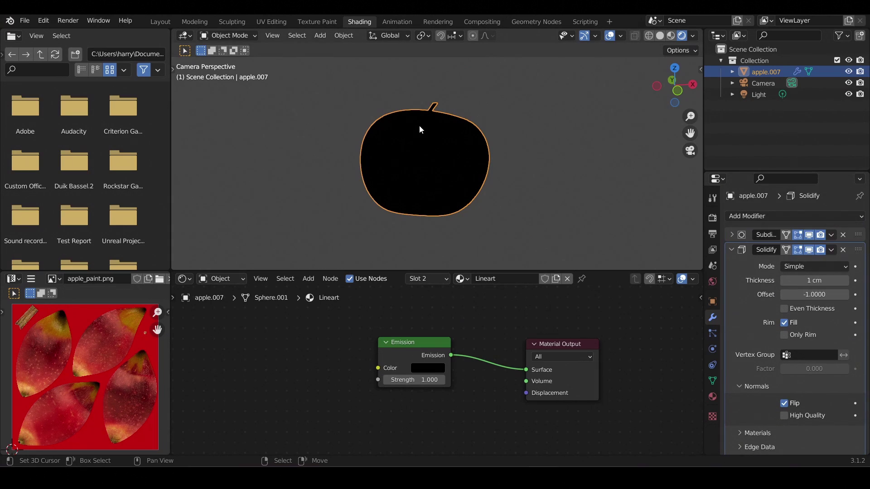
Enable Backface Culling and set Shadow Mode to None for Lineart, then check the apple's outline.
click(713, 398)
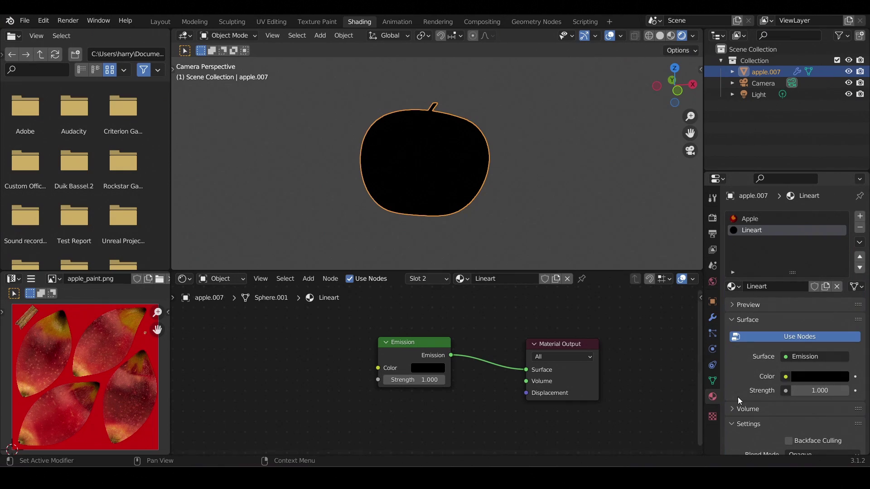
scroll(739, 385, down, 5)
click(805, 331)
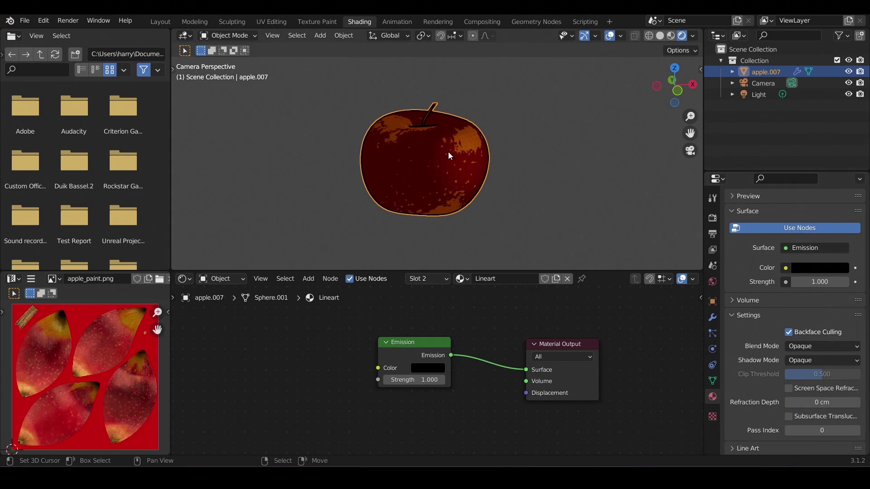
click(806, 362)
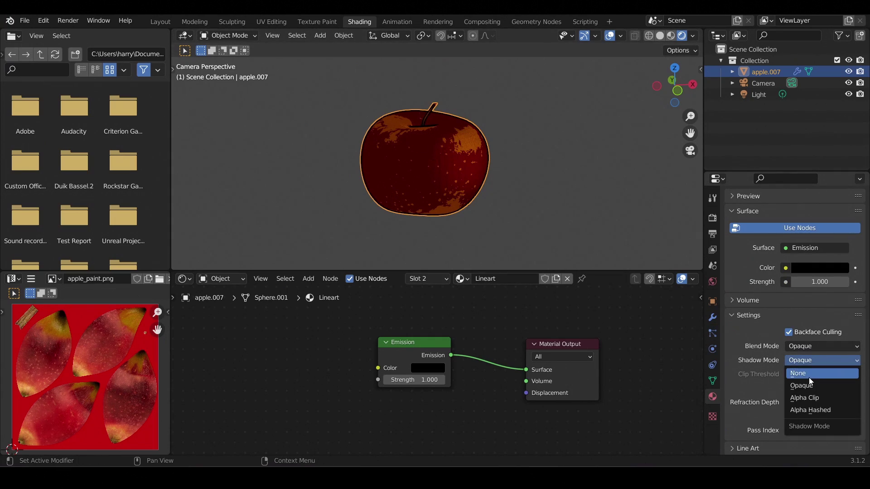
click(808, 373)
click(504, 97)
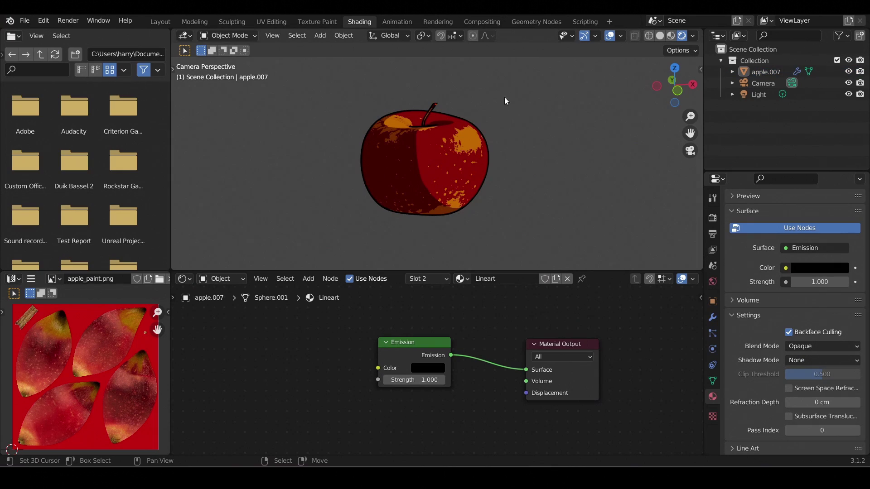
click(476, 136)
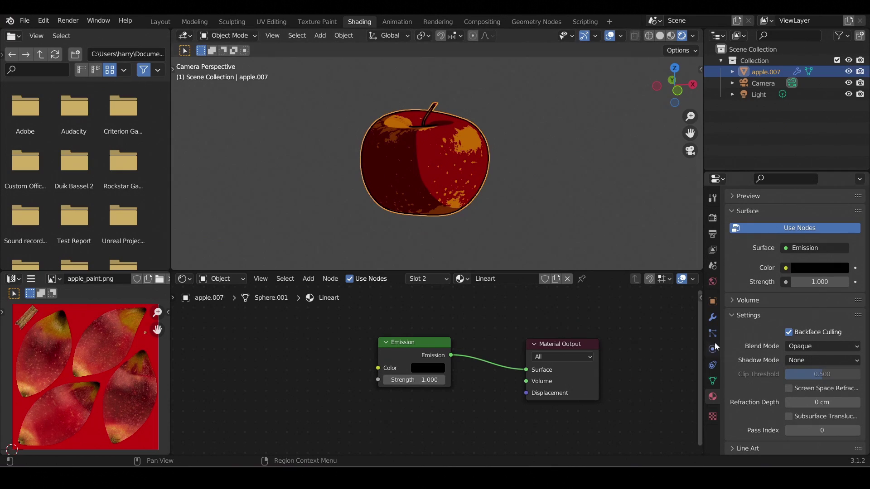
click(712, 317)
Set the Solidify offset to 0 and thickness to 1.25 cm, after first trying 1.5 cm.
click(808, 267)
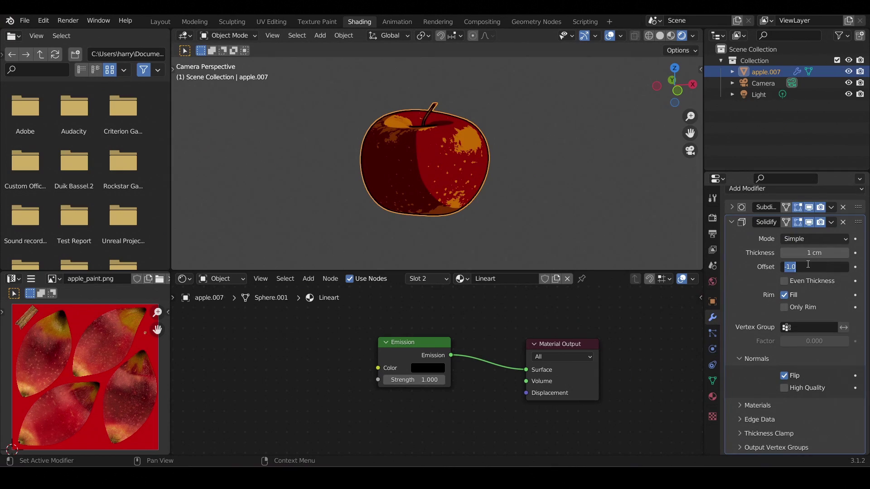
text(0)
key(Return)
click(811, 253)
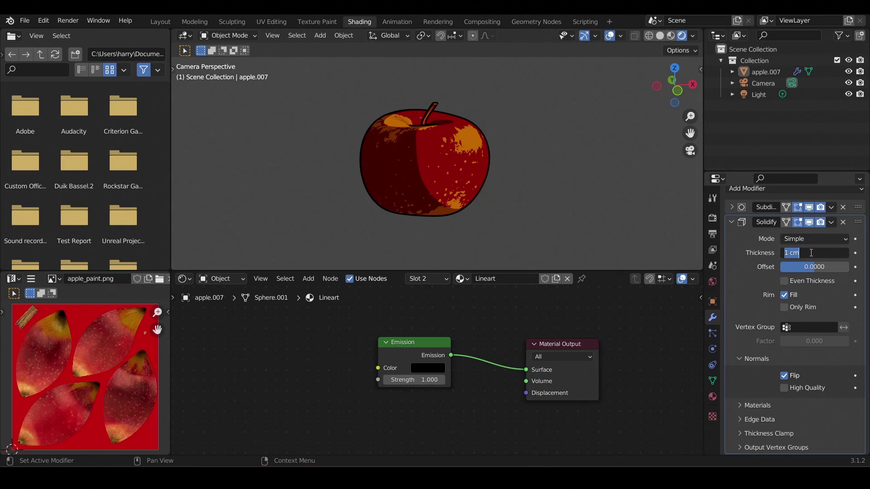
text(1.5)
key(Return)
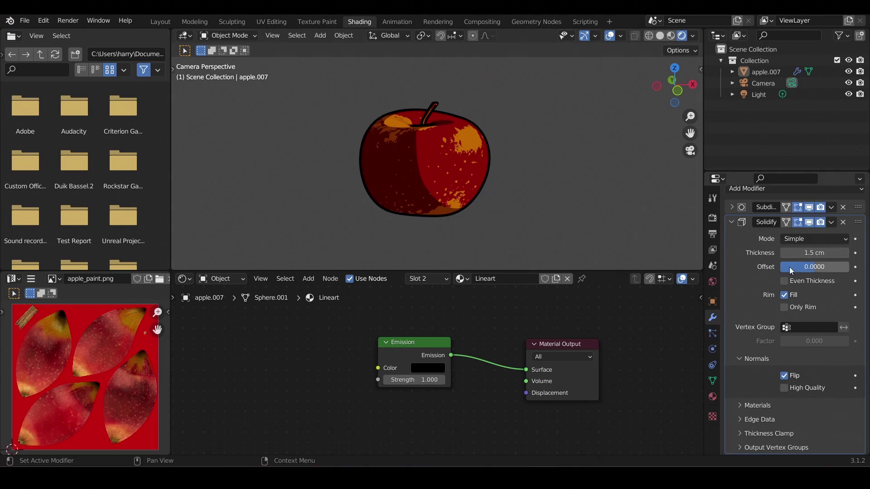
click(802, 253)
text(1.25)
key(Return)
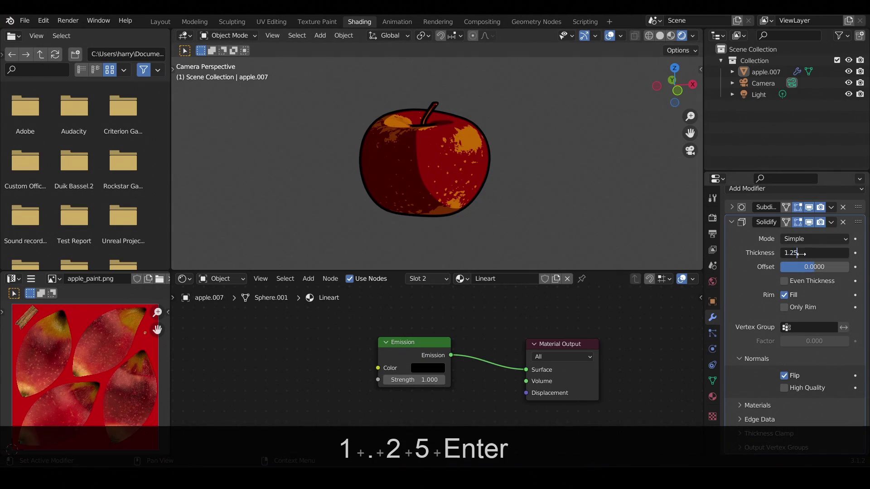
scroll(477, 199, up, 2)
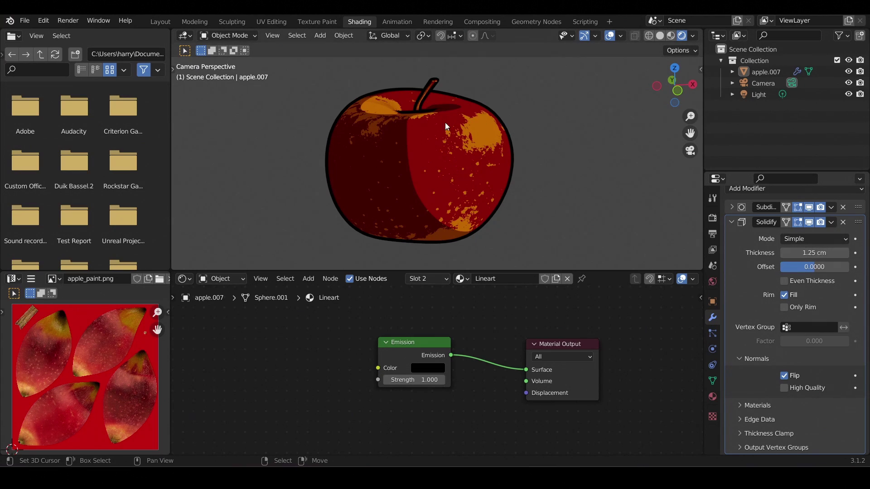
click(247, 40)
In Weight Paint mode, add a new vertex group named Lineartvertices.
click(229, 94)
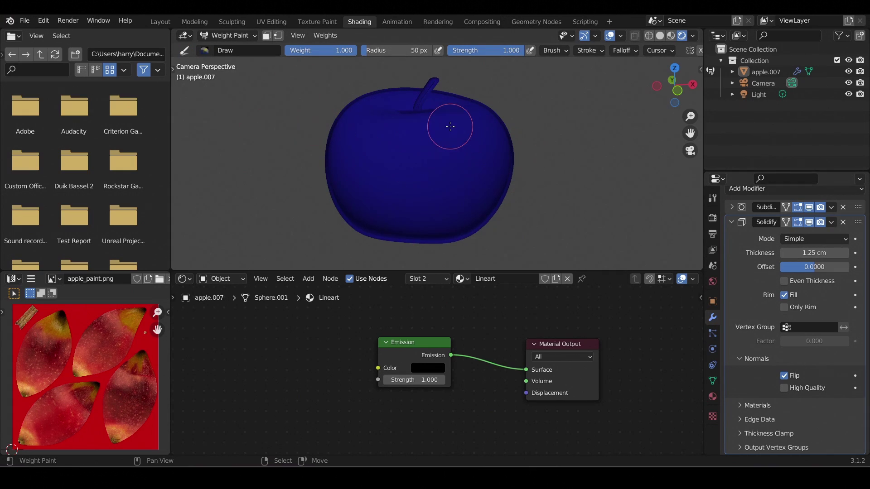
click(712, 382)
click(856, 224)
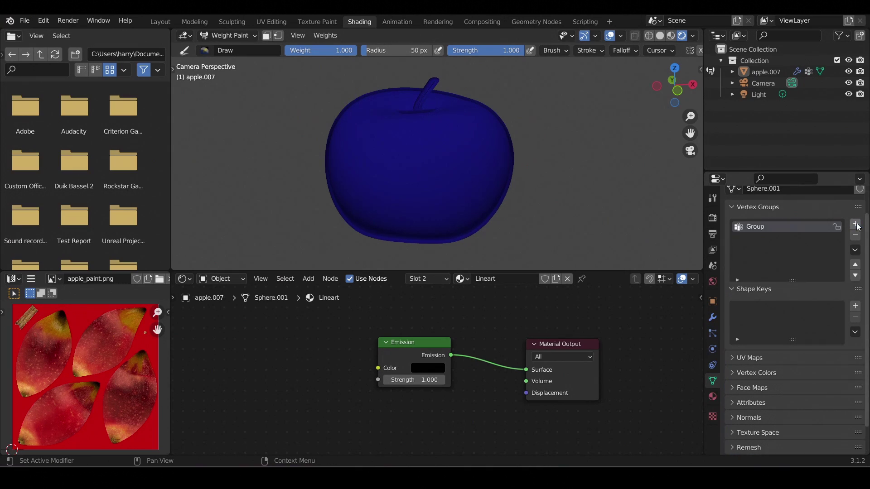
text(L)
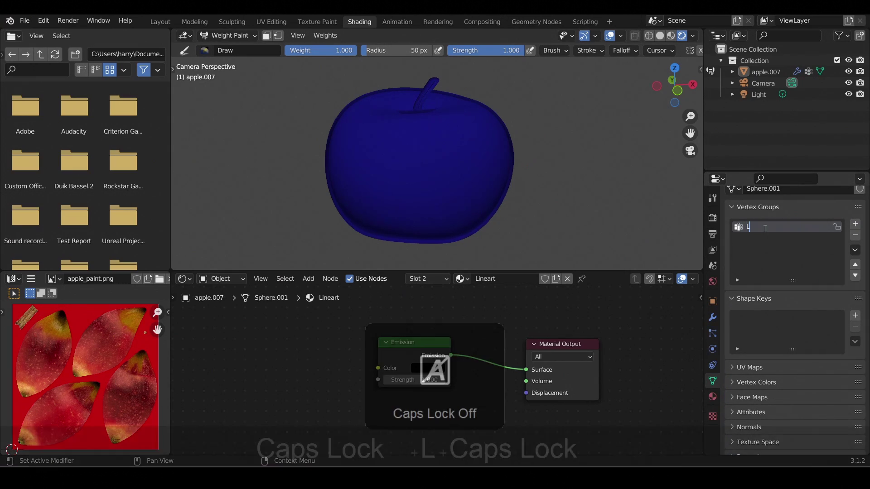
text(ineartvertices)
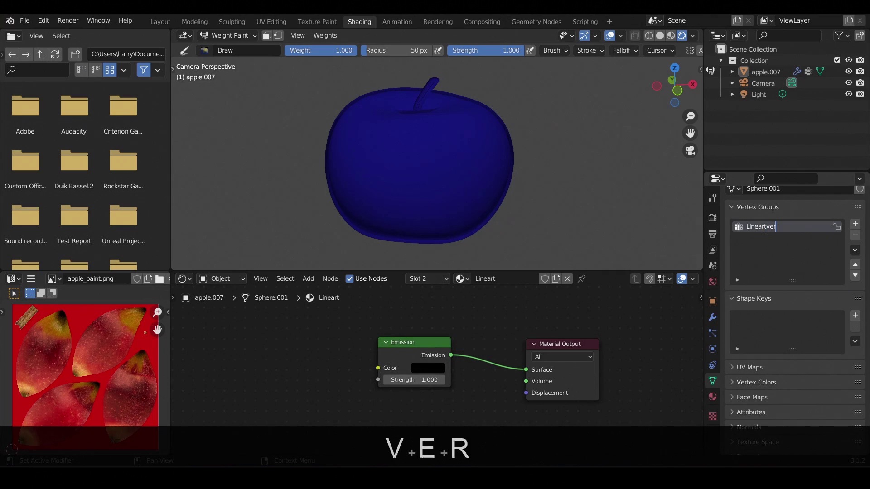
key(Return)
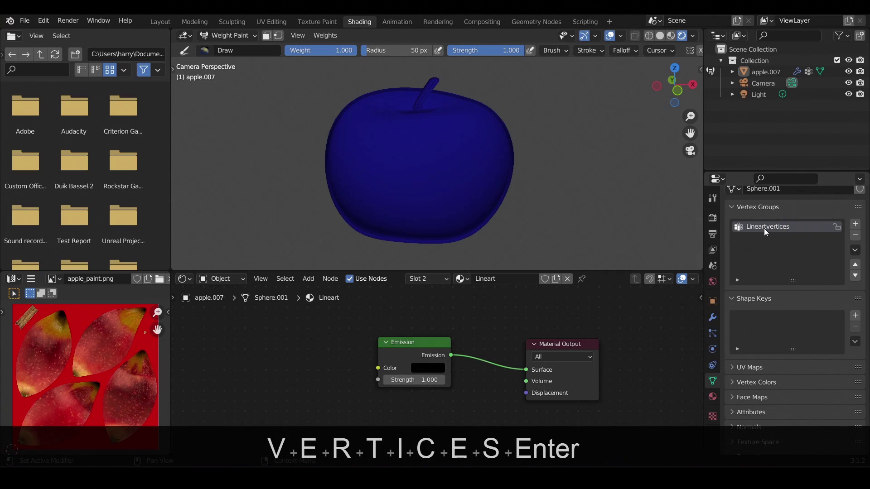
Assign all of the apple's vertices to Lineartvertices in Edit Mode, then return to Weight Paint.
key(Tab)
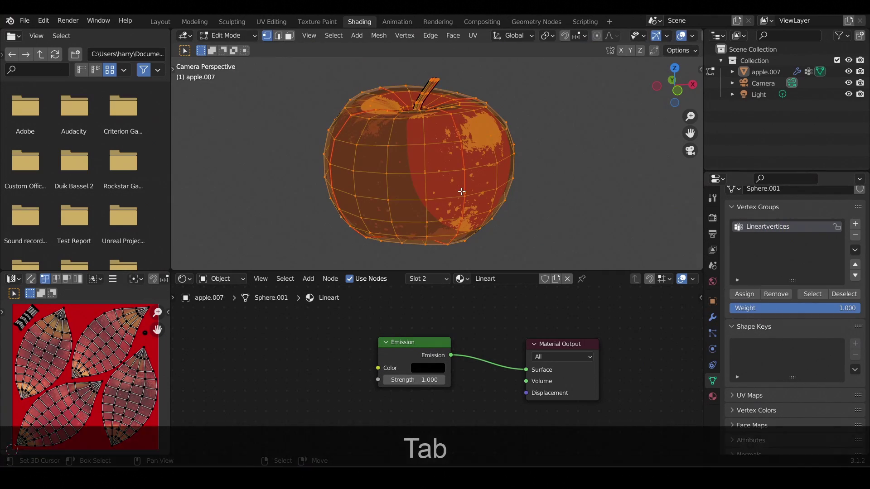
key(a)
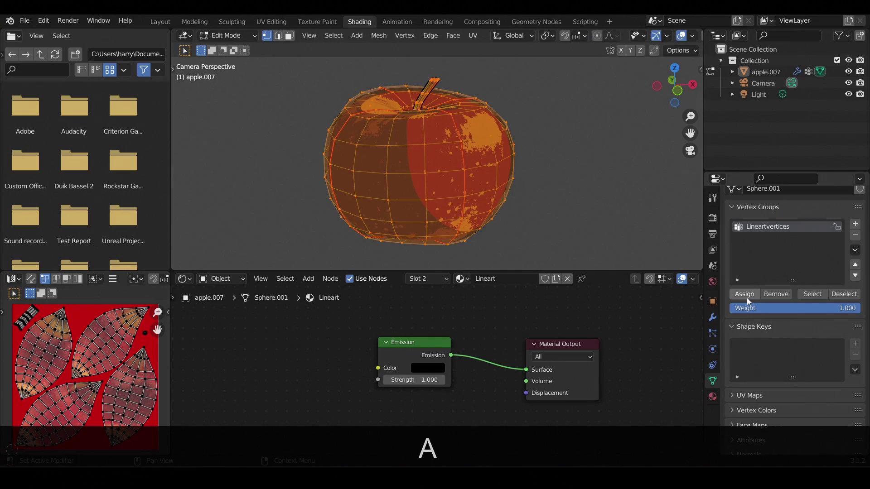
click(745, 295)
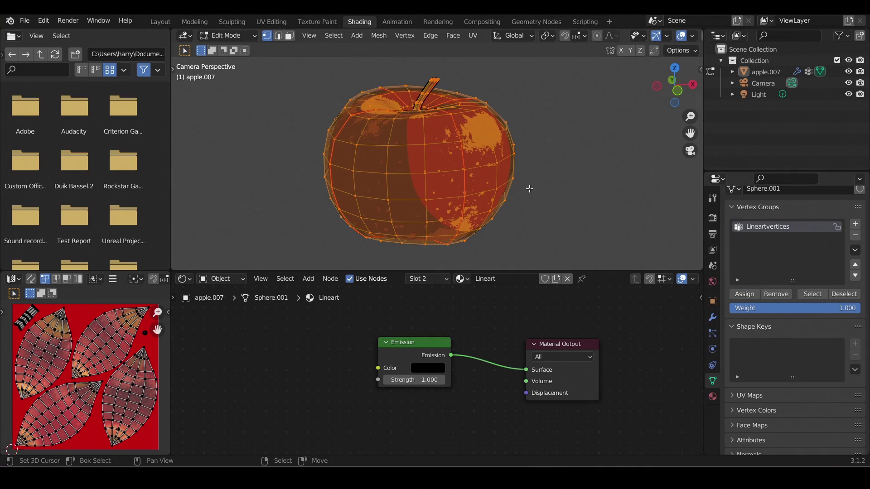
key(Tab)
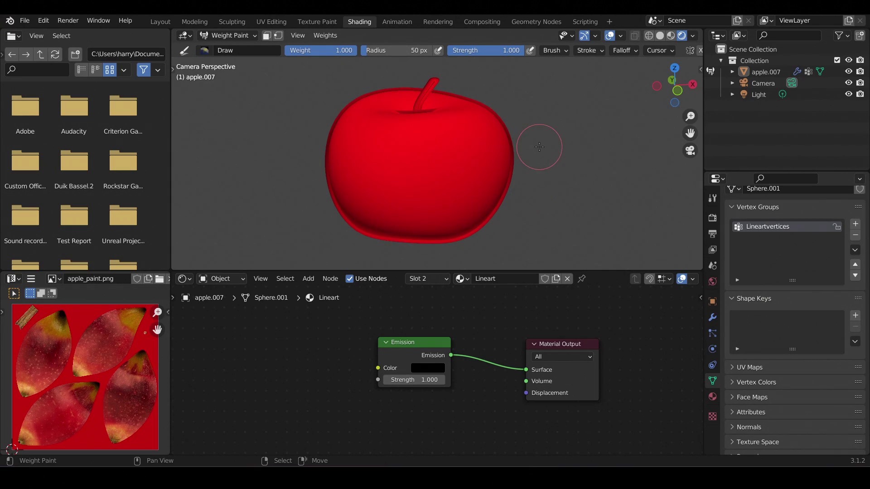
Add a Vertex Weight Edit modifier and move it above Solidify.
click(712, 319)
click(732, 222)
click(755, 218)
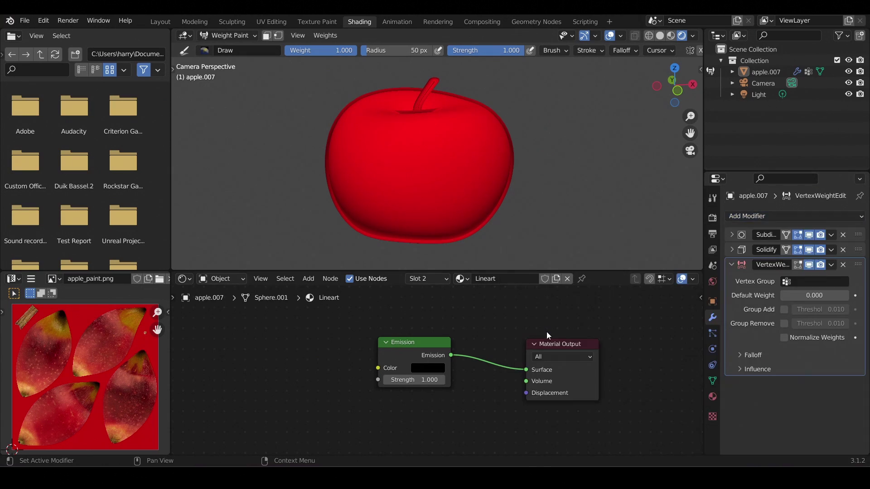
click(547, 333)
drag(859, 268, 859, 250)
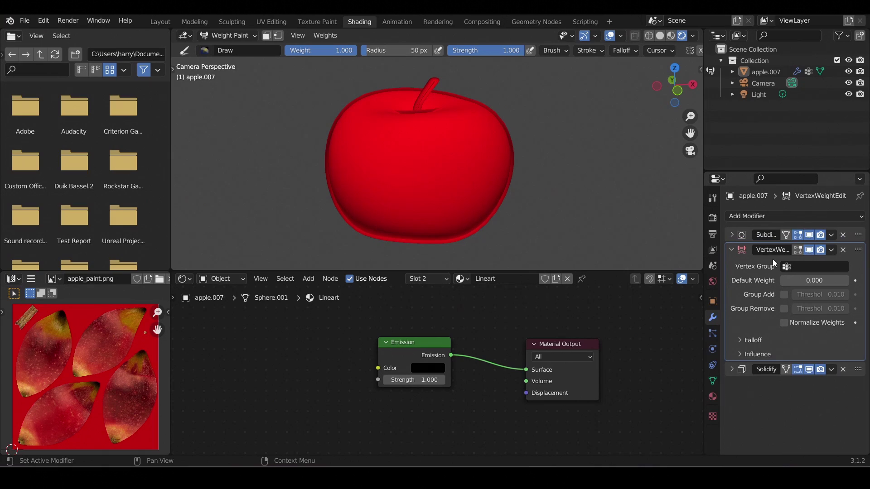
Set the weight edit's vertex group to Lineartvertices and expand its Influence settings.
click(796, 267)
key(Return)
click(739, 354)
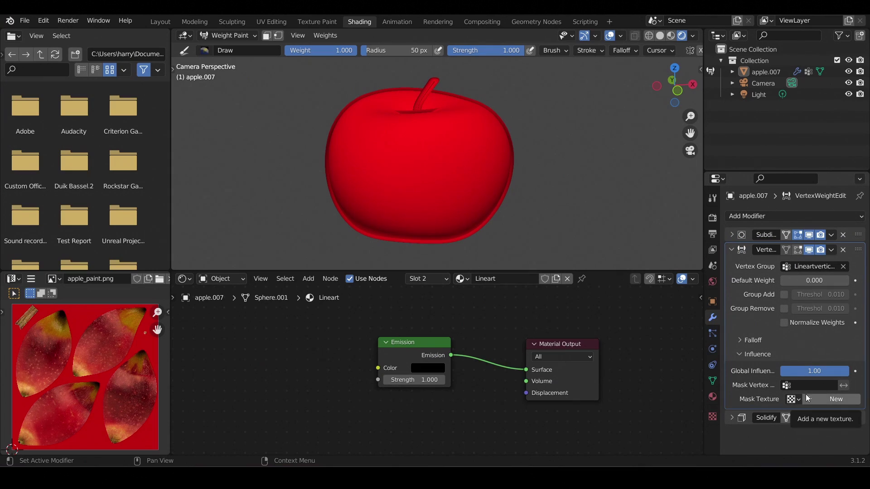
Create a new Distorted Noise texture named NOISE.
click(713, 416)
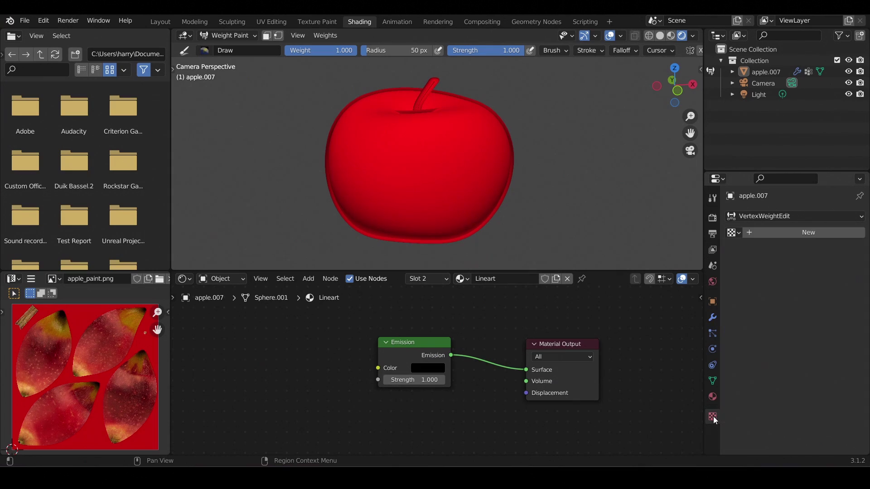
click(771, 235)
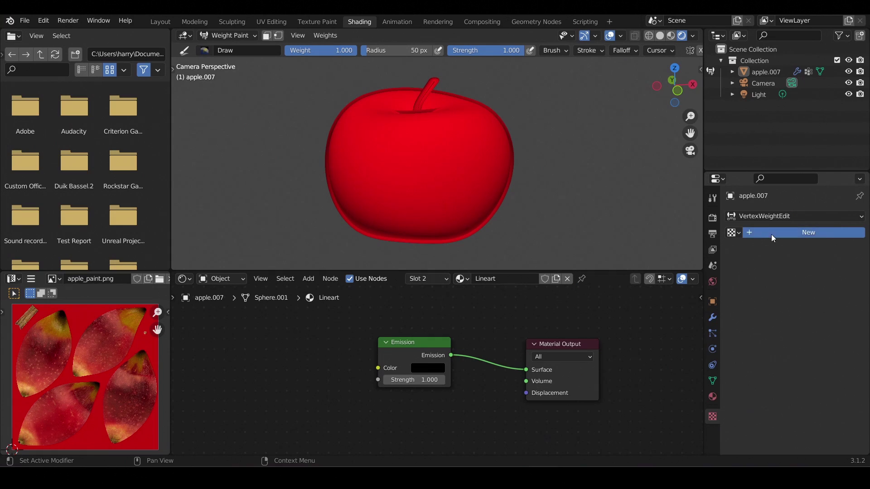
double_click(771, 235)
key(Caps_Lock)
text(N)
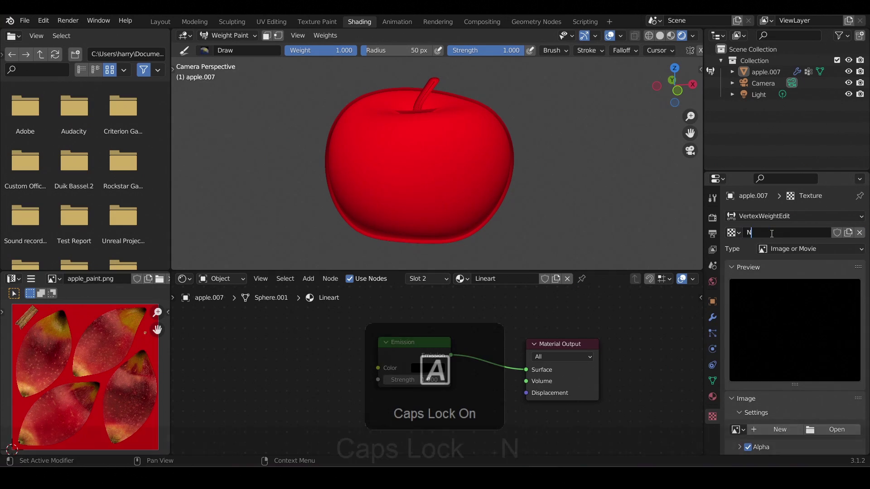
text(OISE)
key(Caps_Lock)
key(Return)
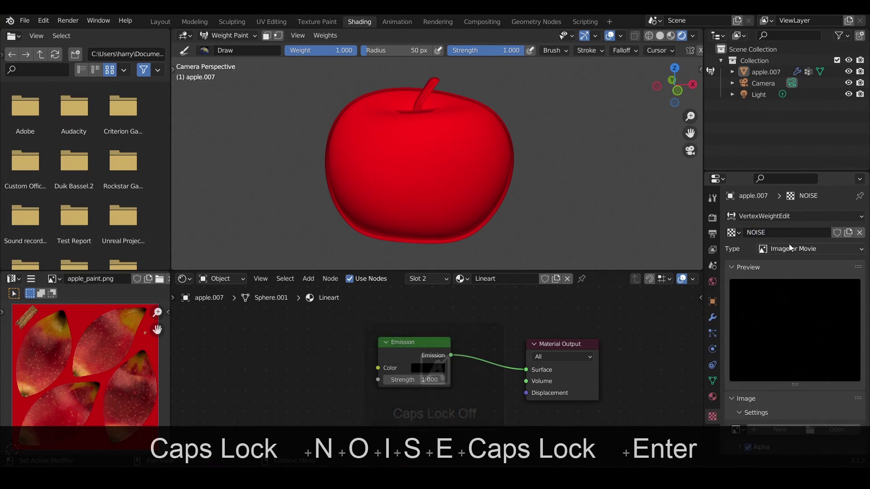
click(789, 247)
click(815, 299)
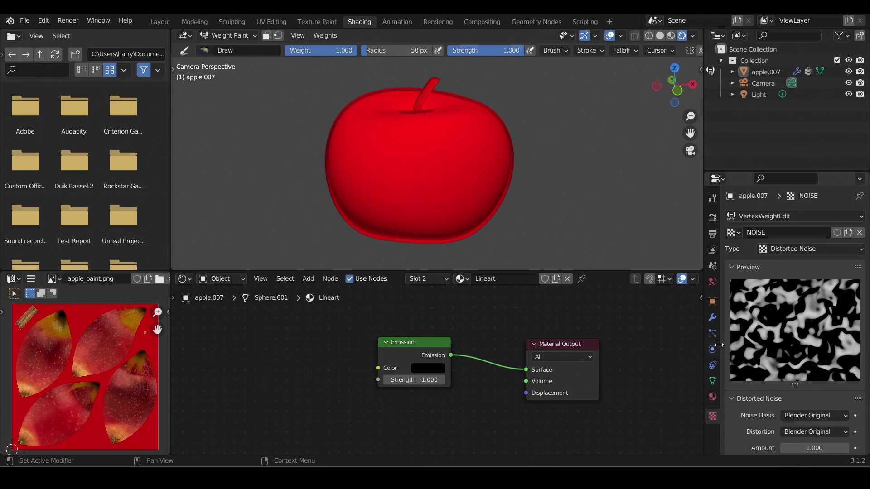
Use NOISE as the weight edit's mask texture and invert the falloff.
click(715, 322)
drag(704, 300, 657, 308)
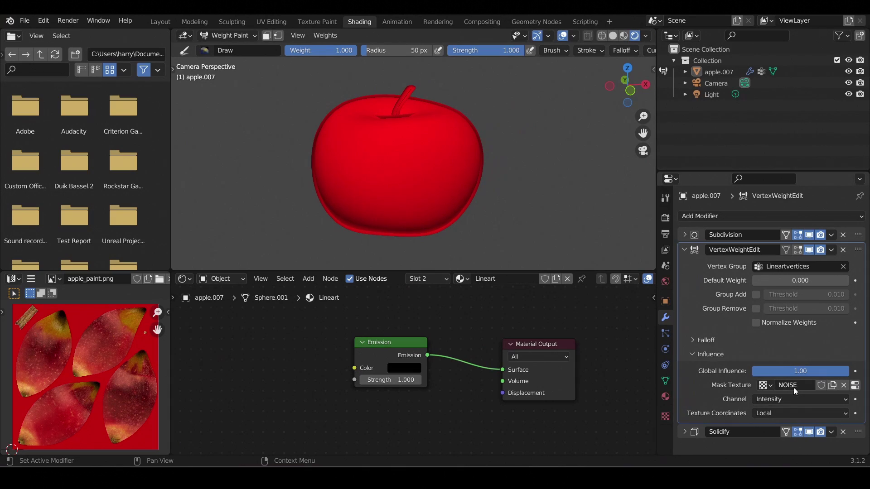
click(765, 387)
click(694, 341)
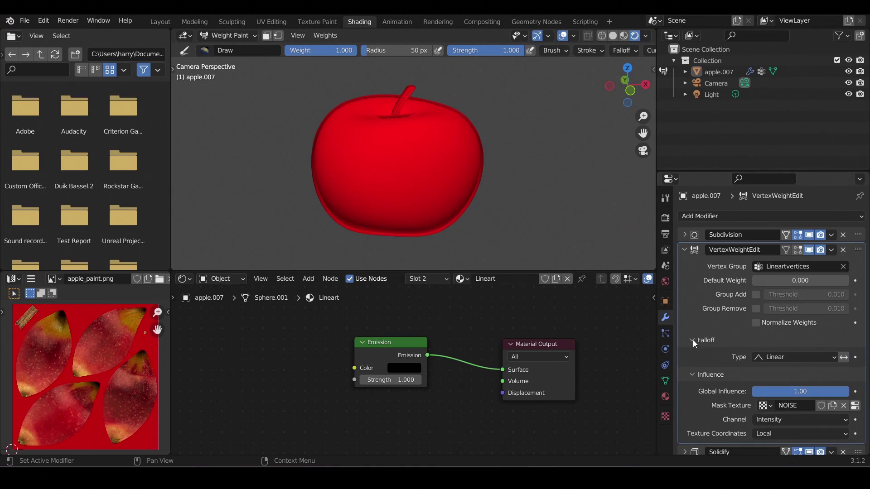
click(844, 358)
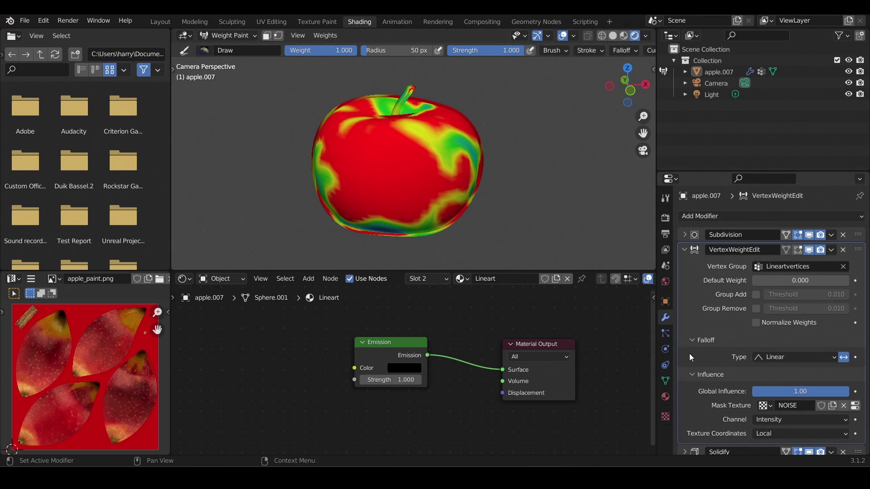
Increase the NOISE texture's Distorted Noise size from 0.25 to 0.47.
click(665, 418)
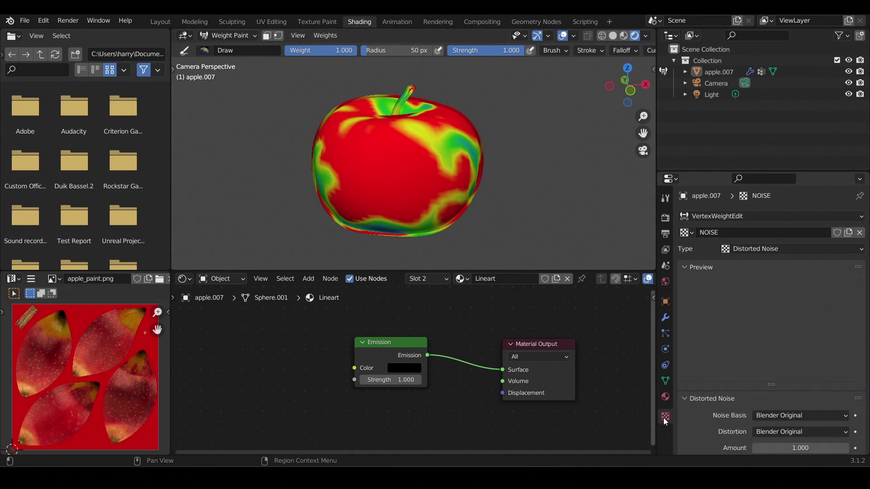
scroll(700, 397, down, 5)
scroll(702, 399, down, 4)
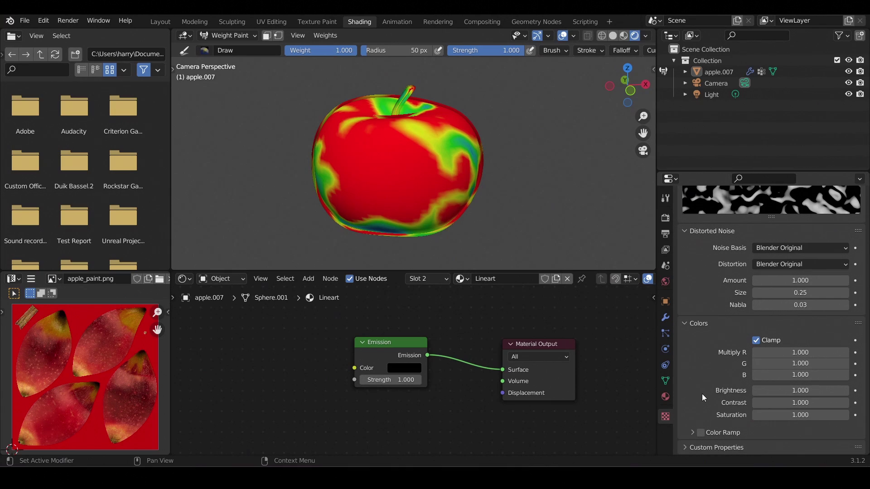
drag(800, 292, 835, 292)
click(665, 318)
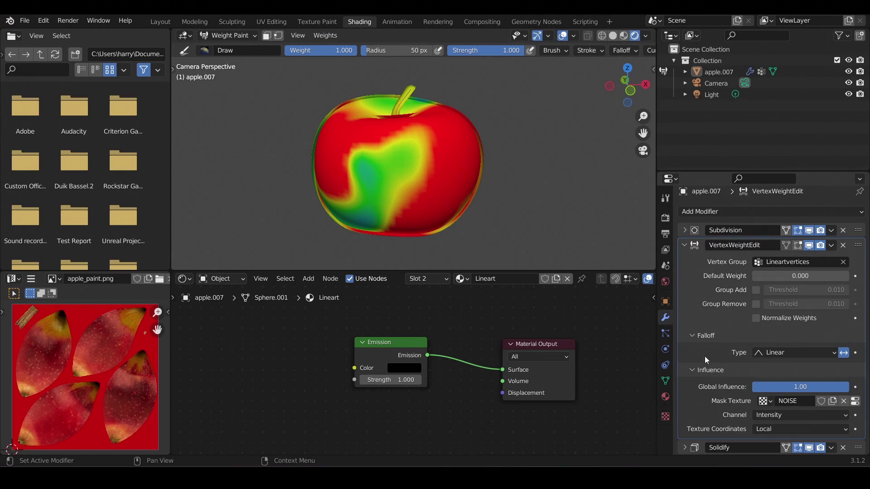
click(687, 248)
Limit the Solidify outline to the Lineartvertices group, then switch back to Object Mode.
click(686, 266)
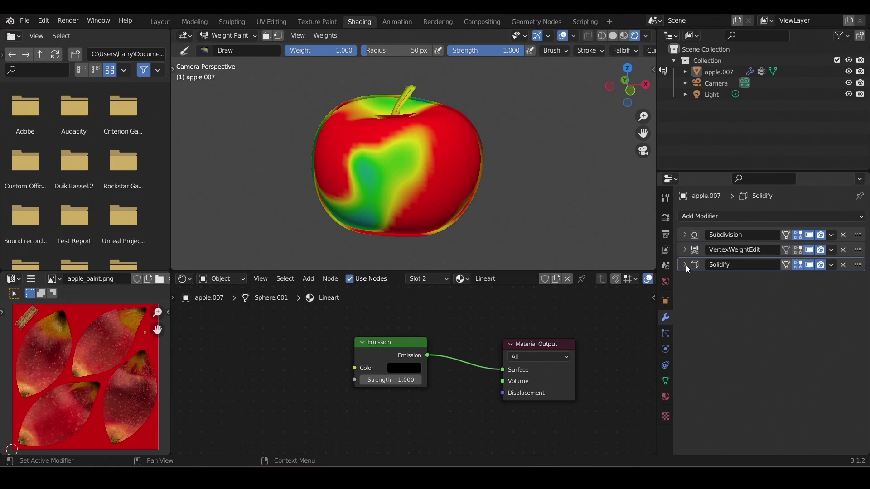
click(778, 368)
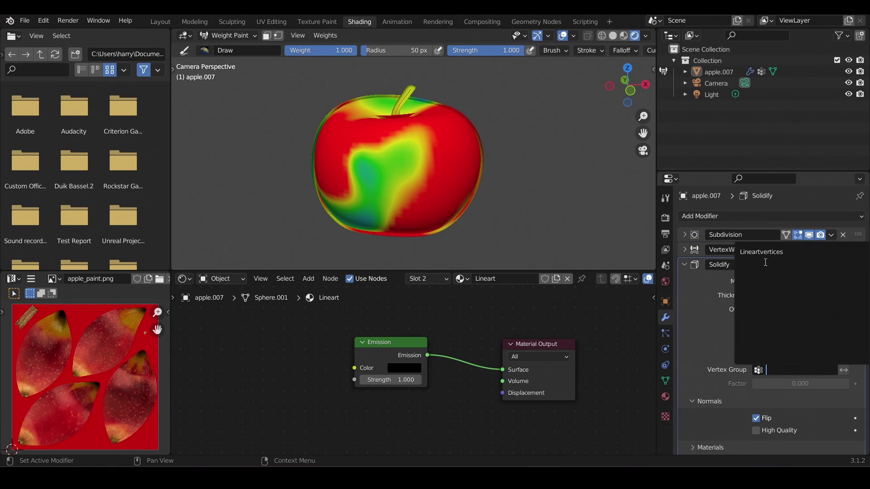
click(765, 253)
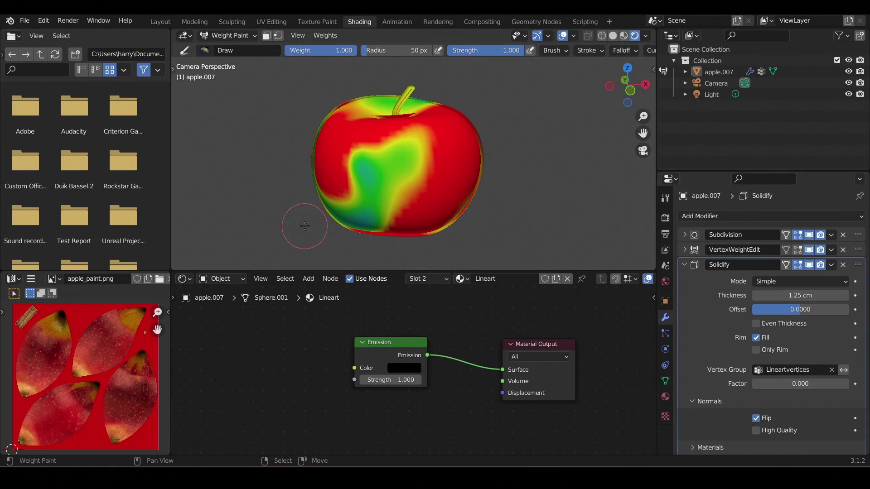
click(832, 371)
click(798, 369)
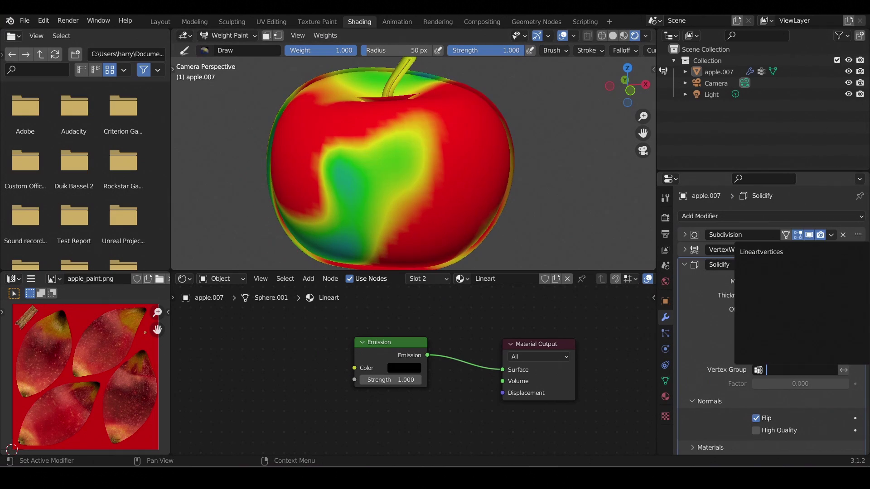
click(790, 252)
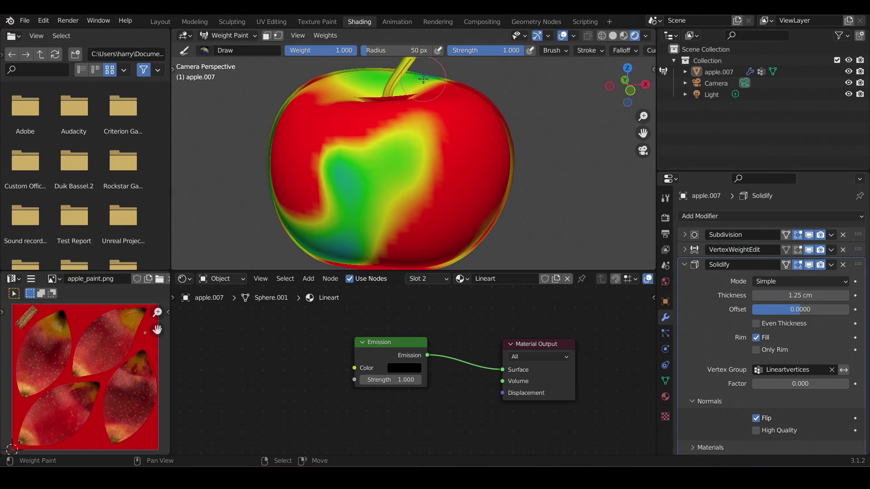
scroll(521, 136, down, 2)
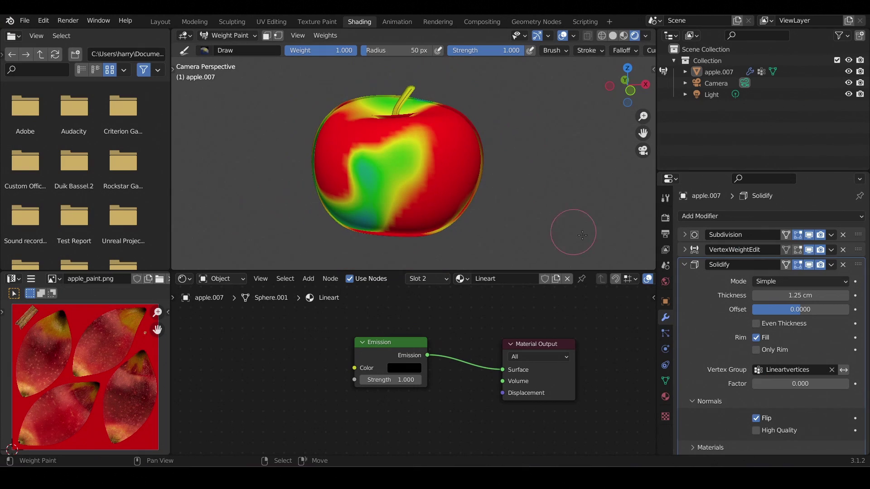
click(228, 36)
click(221, 46)
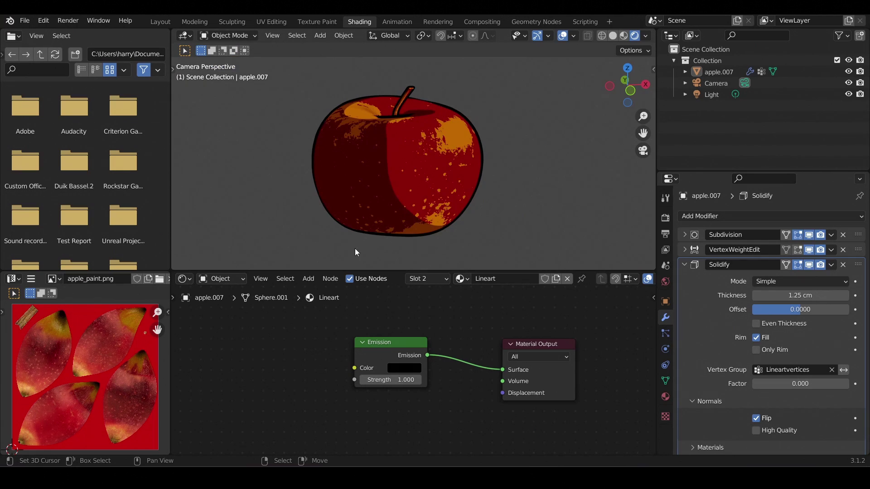
Shrink the NOISE texture's size to 0.23 and check the outline back in camera view.
drag(784, 383, 753, 383)
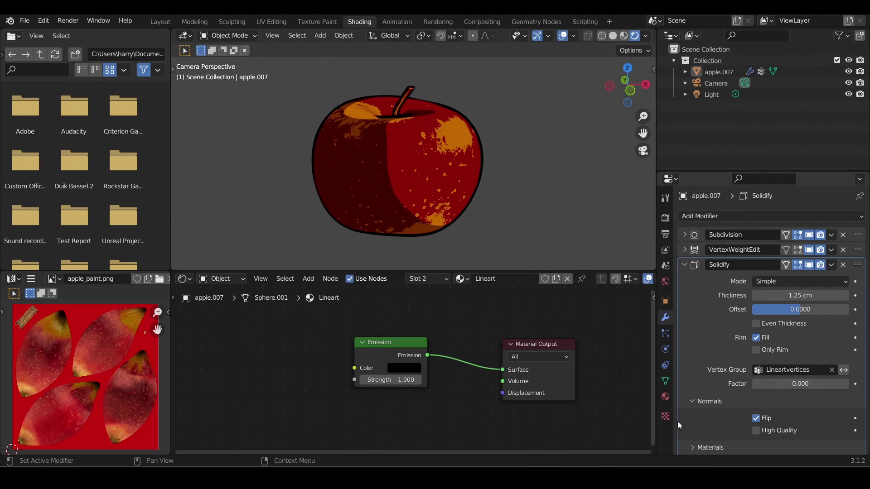
click(665, 416)
scroll(693, 368, down, 3)
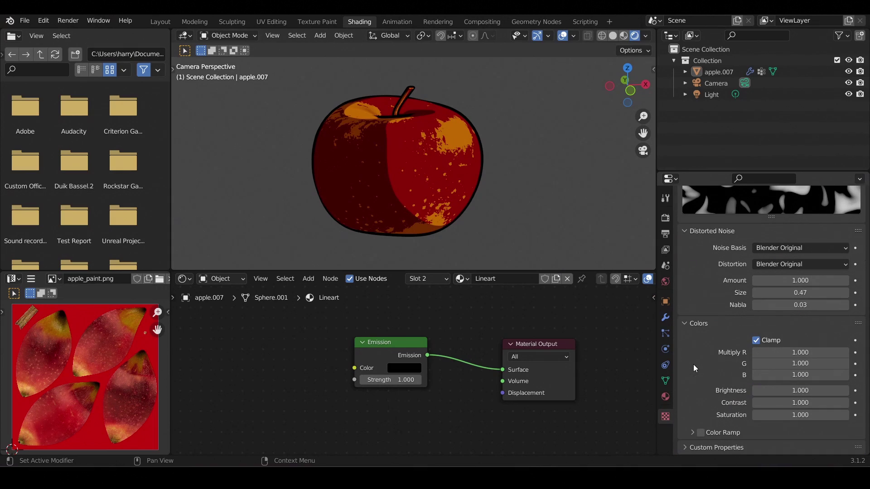
drag(780, 293, 745, 293)
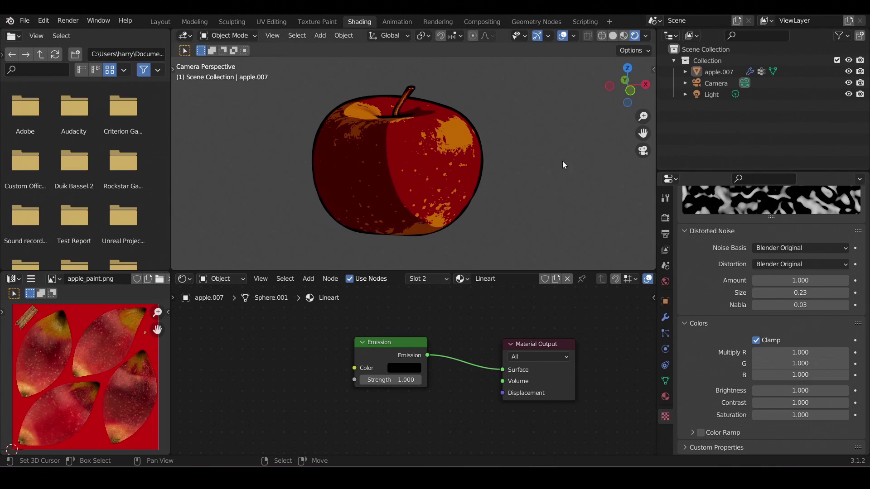
scroll(499, 154, down, 2)
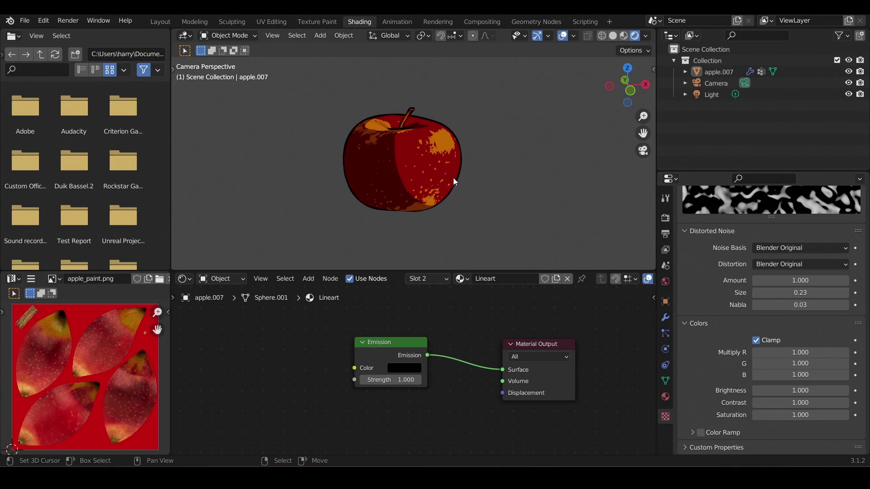
alt+middle_drag(455, 182, 450, 196)
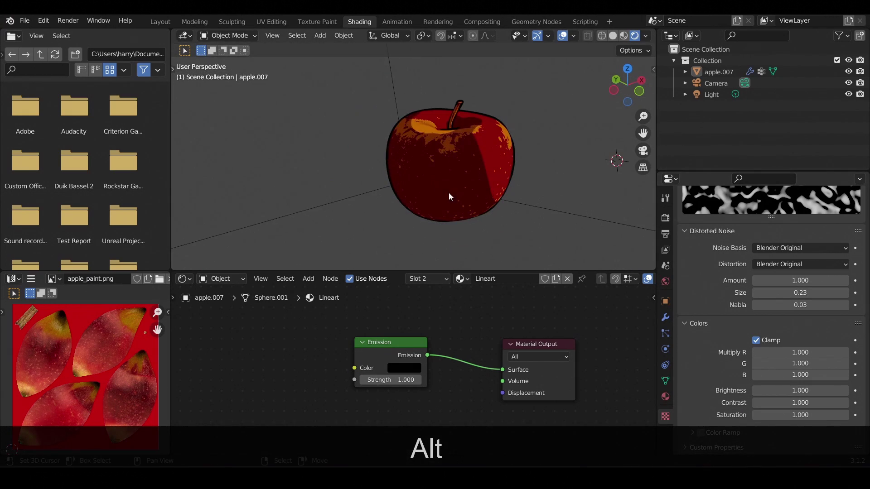
key(KP_0)
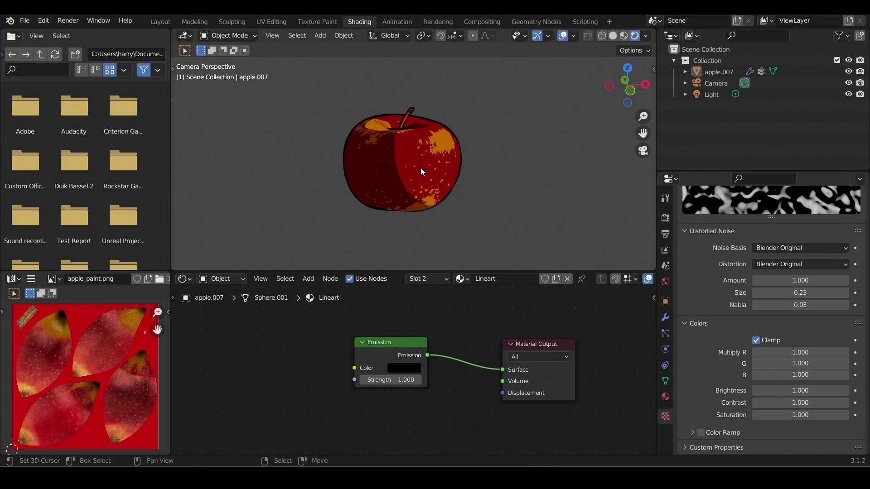
Select the apple and show the Apple material's nodes from its slot list.
click(411, 160)
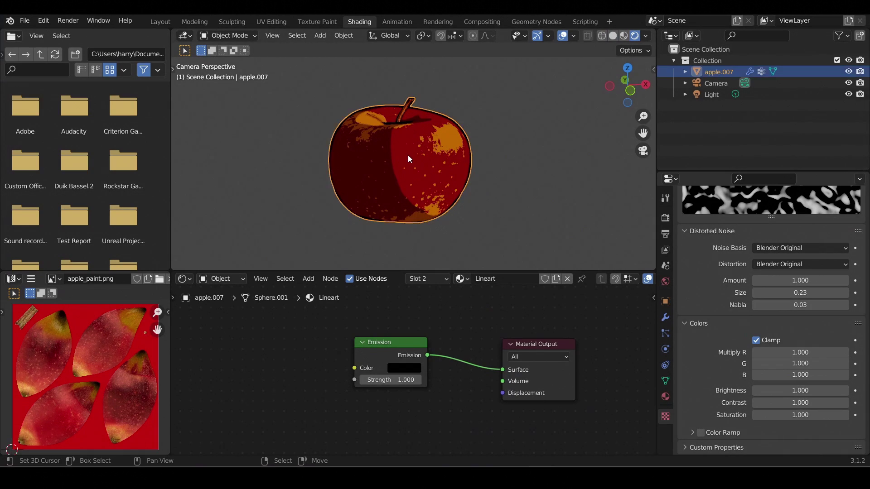
click(427, 278)
click(429, 303)
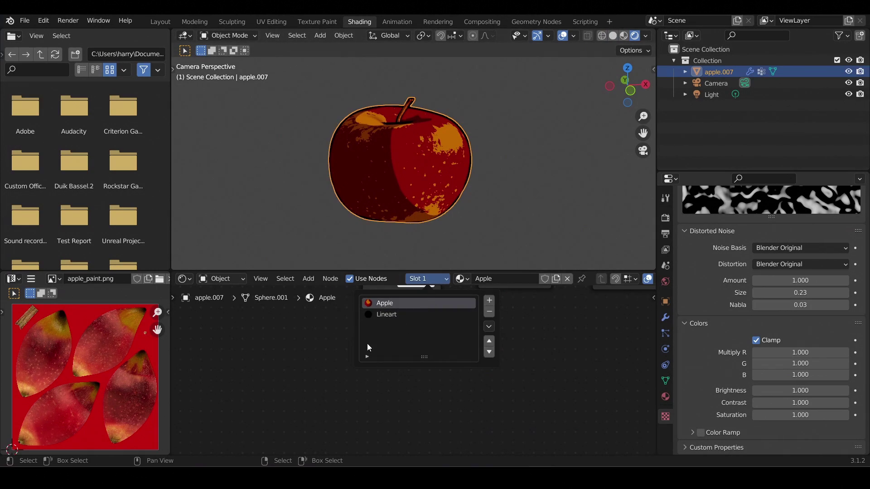
click(323, 358)
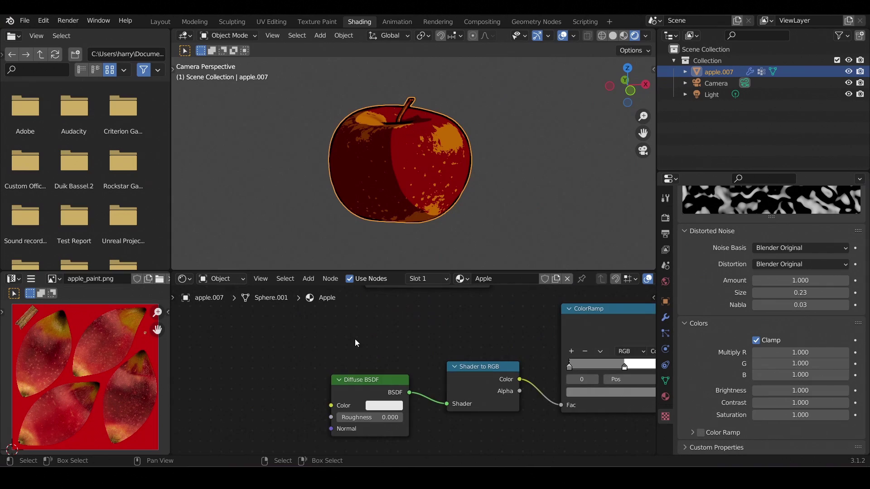
scroll(354, 339, right, 5)
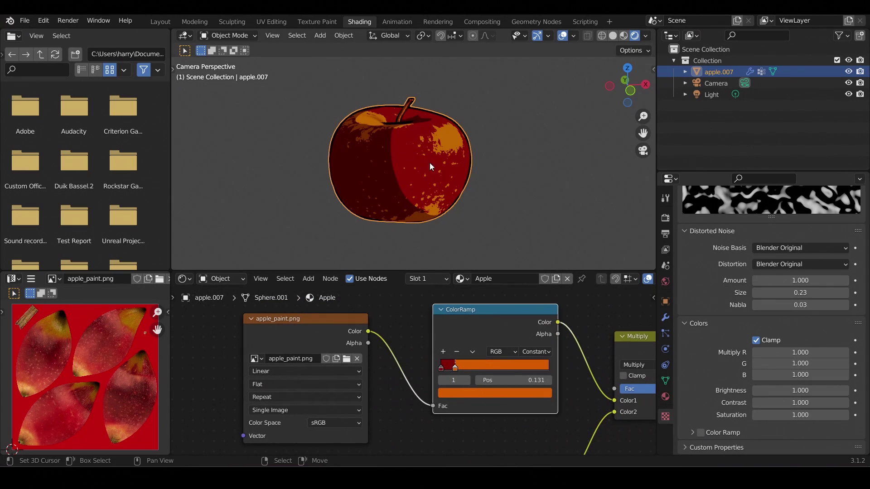
Add a third ColorRamp stop and shift its colour's hue from red toward orange.
click(442, 352)
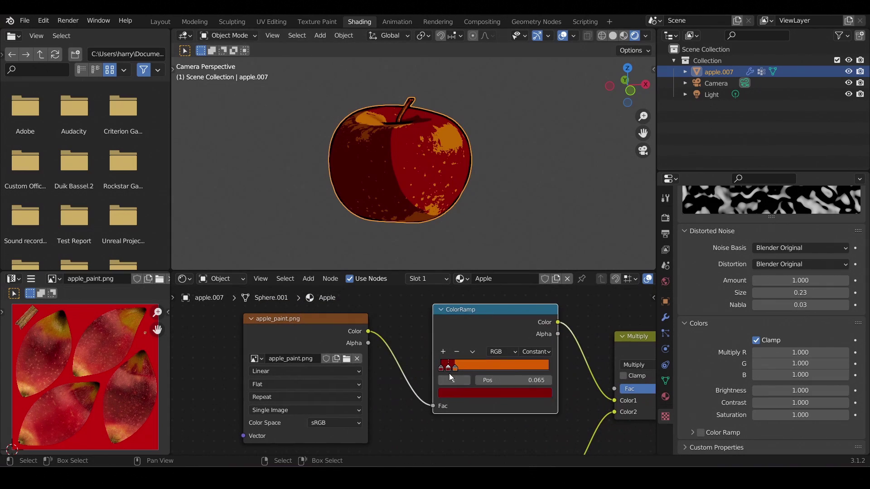
click(475, 393)
drag(484, 321, 467, 318)
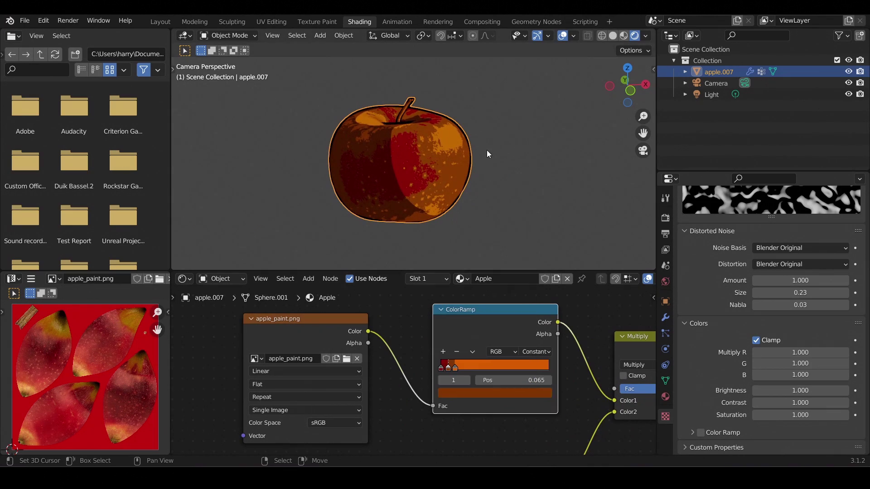
click(487, 150)
scroll(395, 189, down, 3)
scroll(456, 185, up, 2)
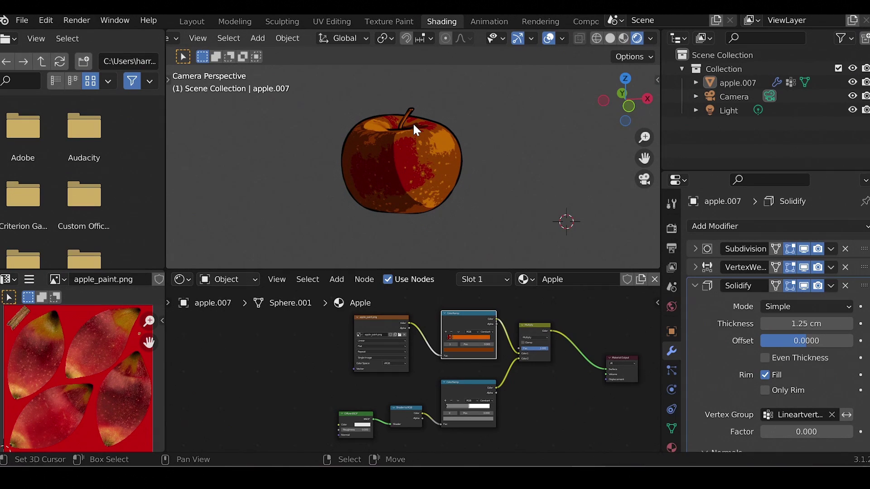
scroll(413, 126, up, 5)
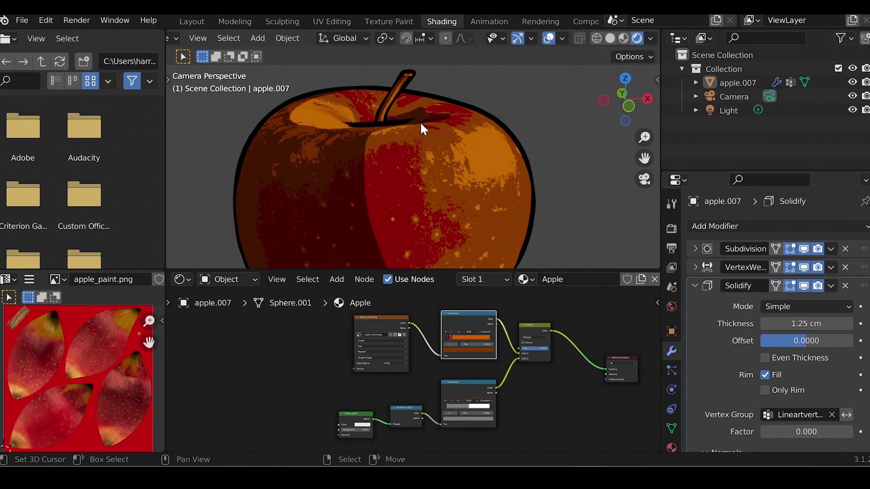
Change the Solidify offset from 0 to 1 so the outline pushes outward.
scroll(442, 185, down, 3)
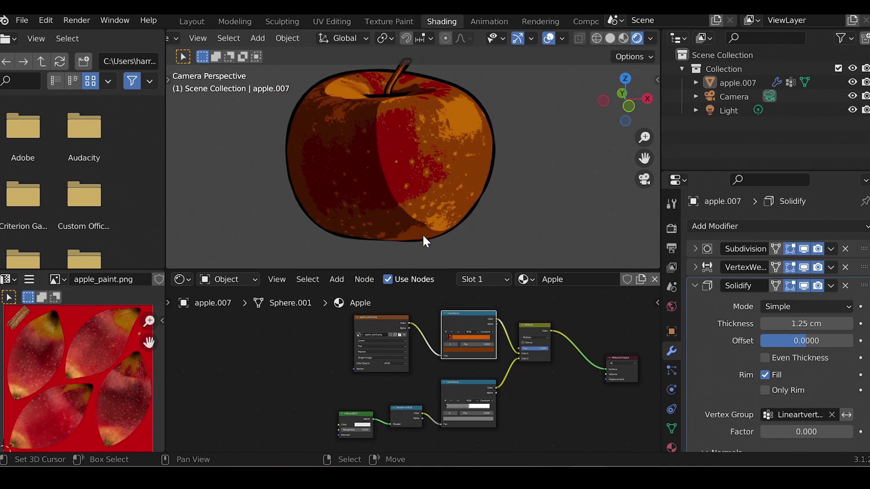
scroll(428, 206, down, 2)
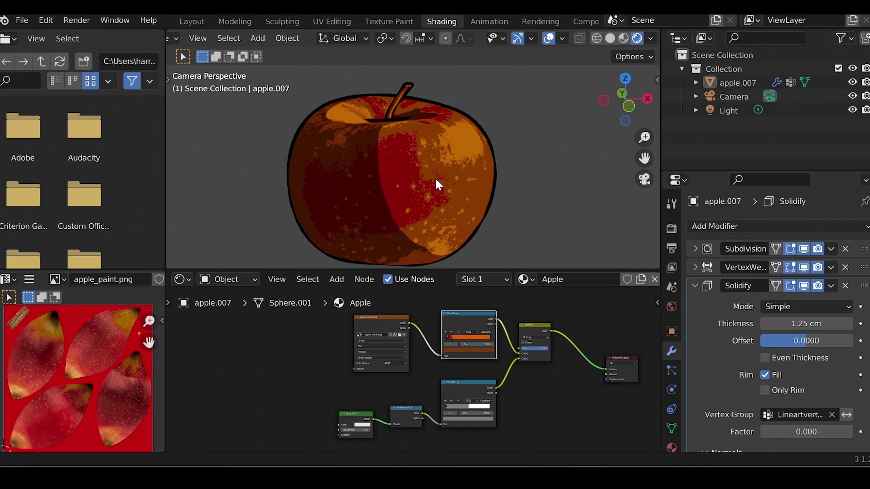
click(793, 343)
text(1)
key(Return)
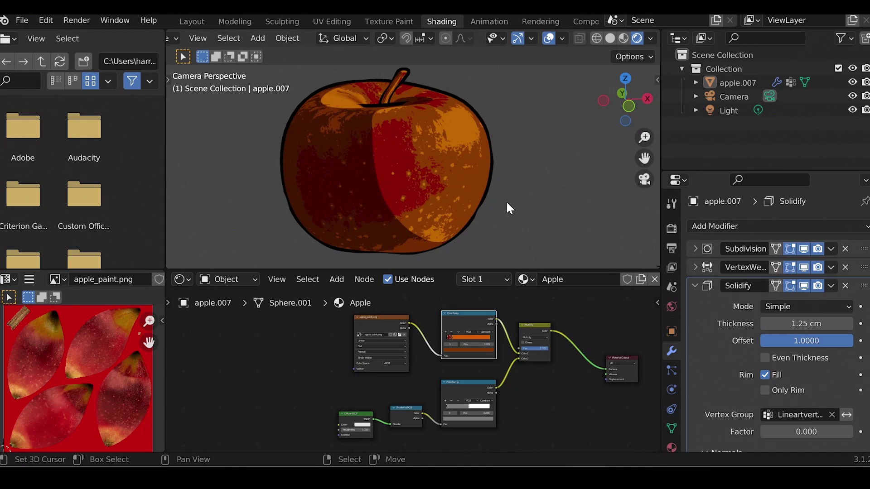
scroll(507, 208, down, 1)
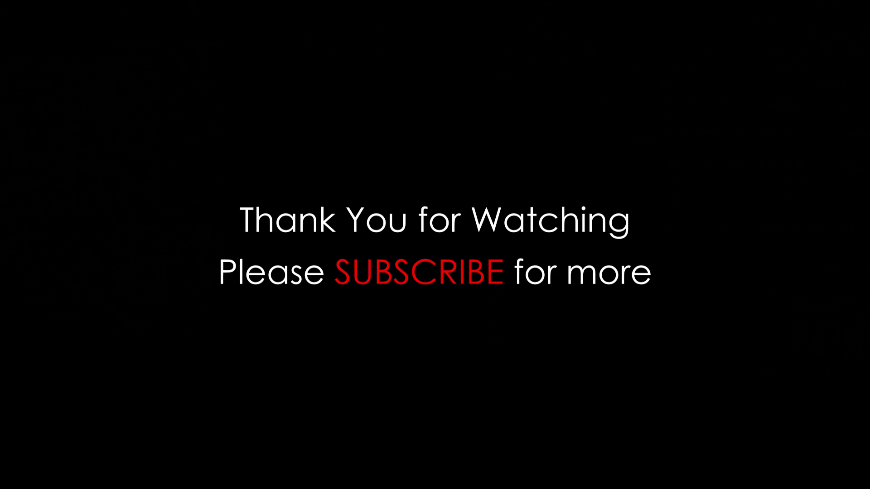